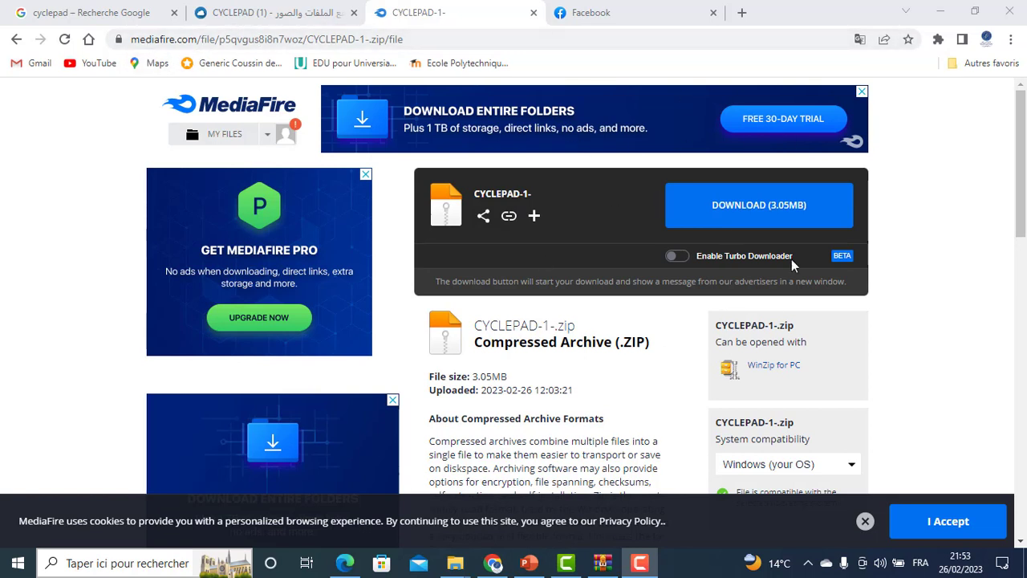
Step: Examine the raed.net download page for the CYCLEPAD (1) file, including its file details and download link
left_click(309, 19)
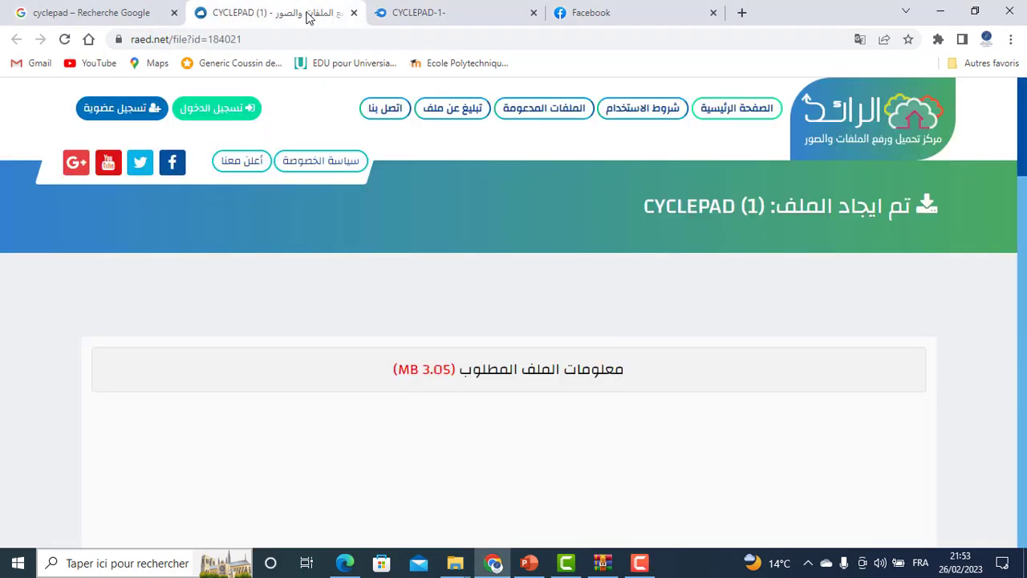
left_click(411, 26)
left_click(300, 18)
left_click_drag(1022, 150, 1023, 269)
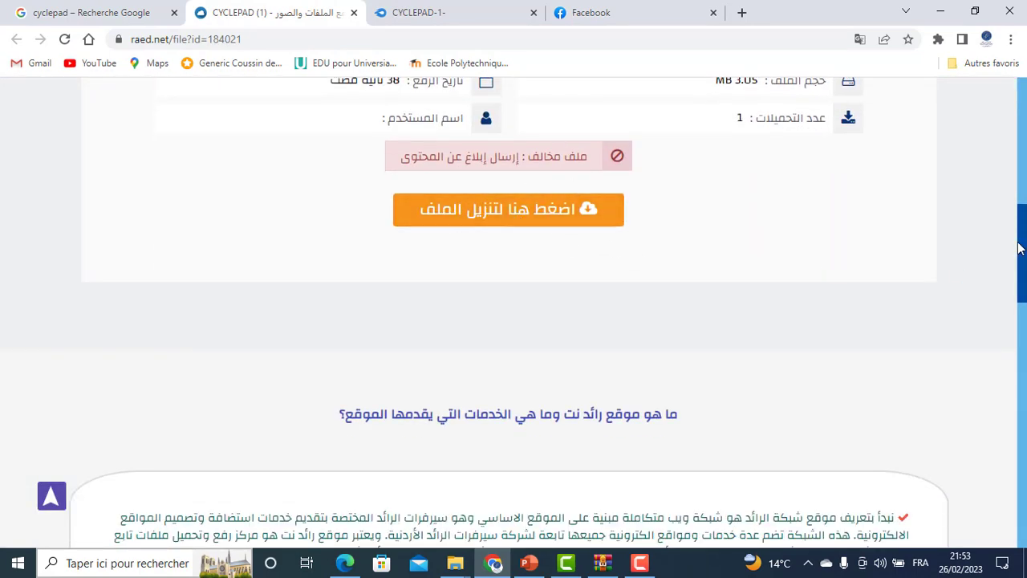
left_click_drag(1020, 248, 997, 125)
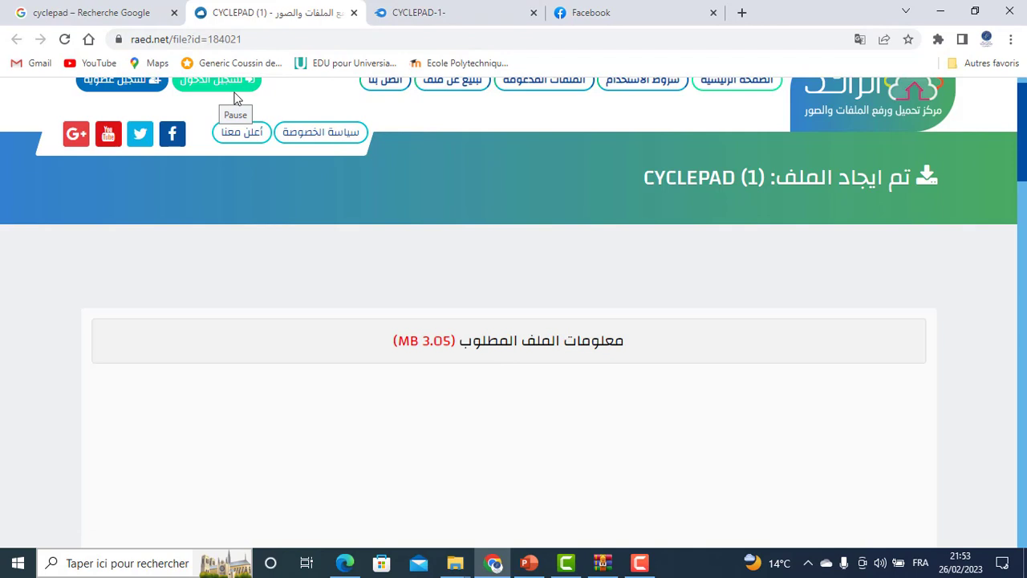
scroll(237, 95, "down", 3)
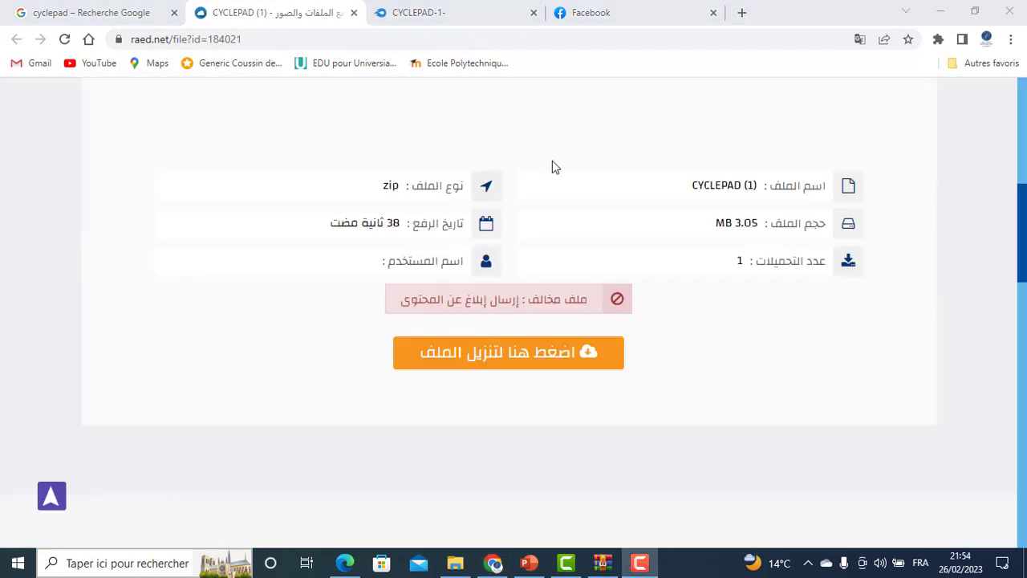
Step: Download the CYCLEPAD-1- archive from the MediaFire page and open the downloaded zip file
key("ctrl+Tab")
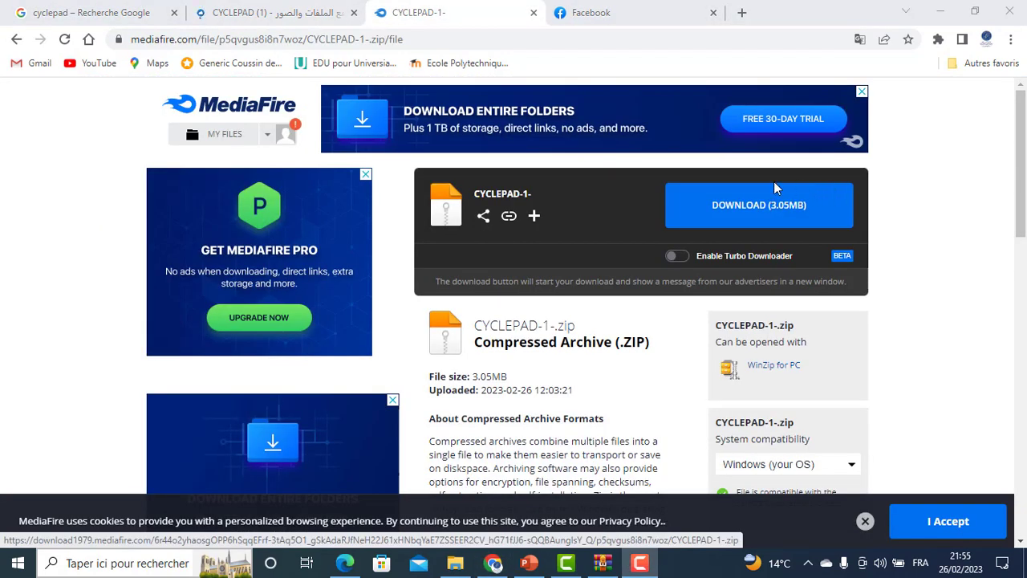
left_click(739, 207)
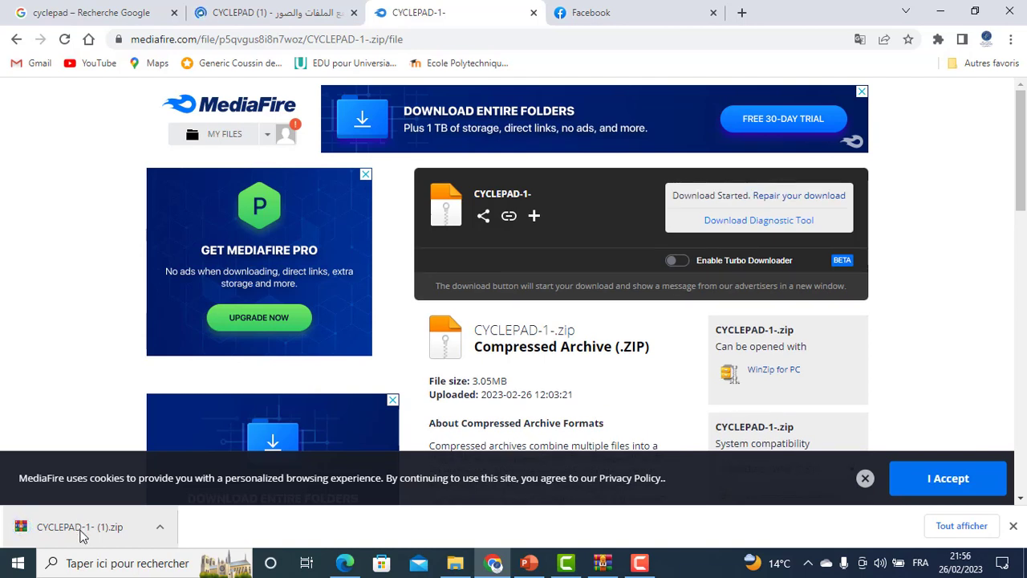
left_click(81, 535)
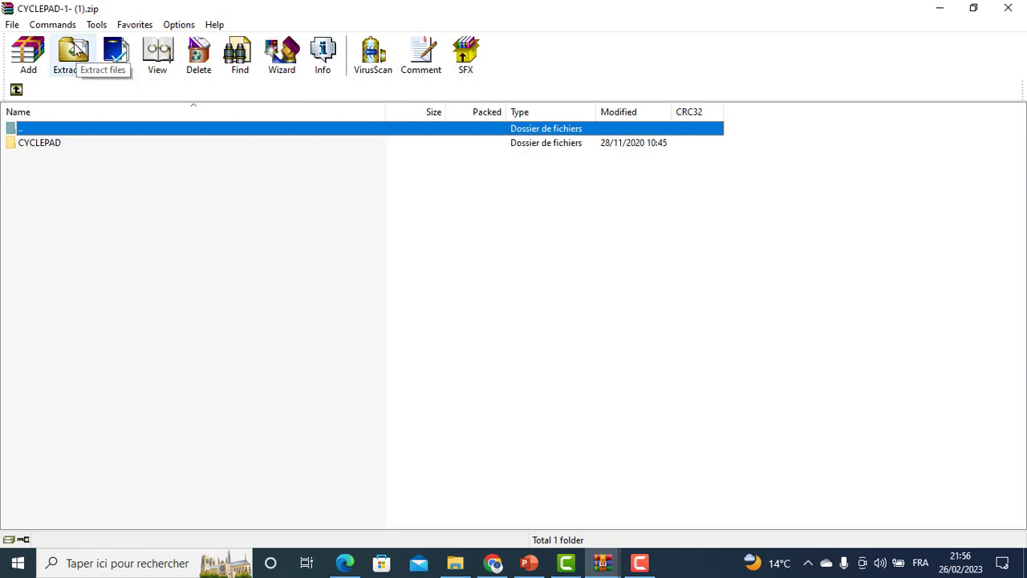
Step: Extract the archive's contents to the desktop (Bureau), keeping the default update and overwrite options
left_click(77, 53)
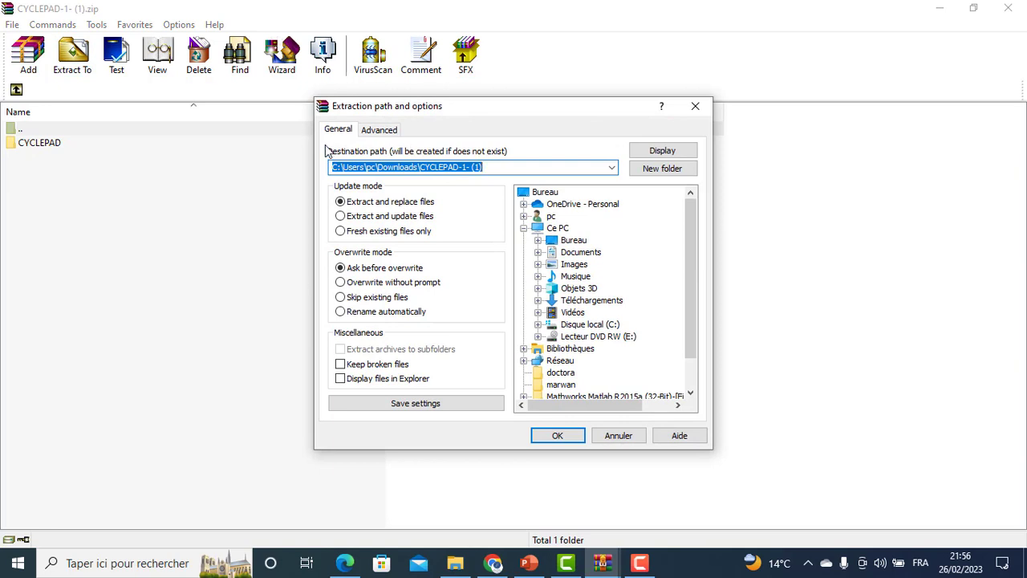
left_click(259, 175)
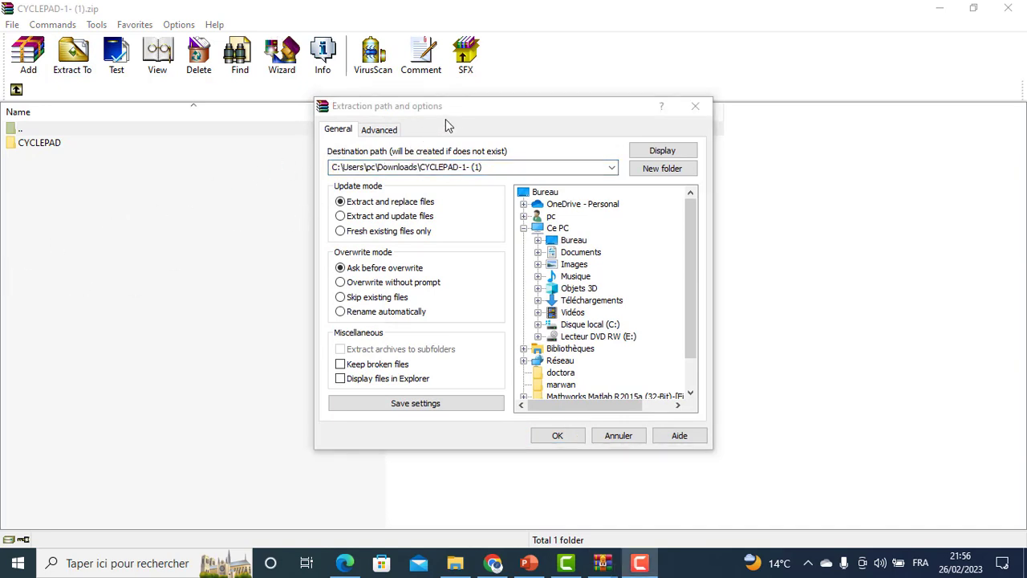
left_click(551, 193)
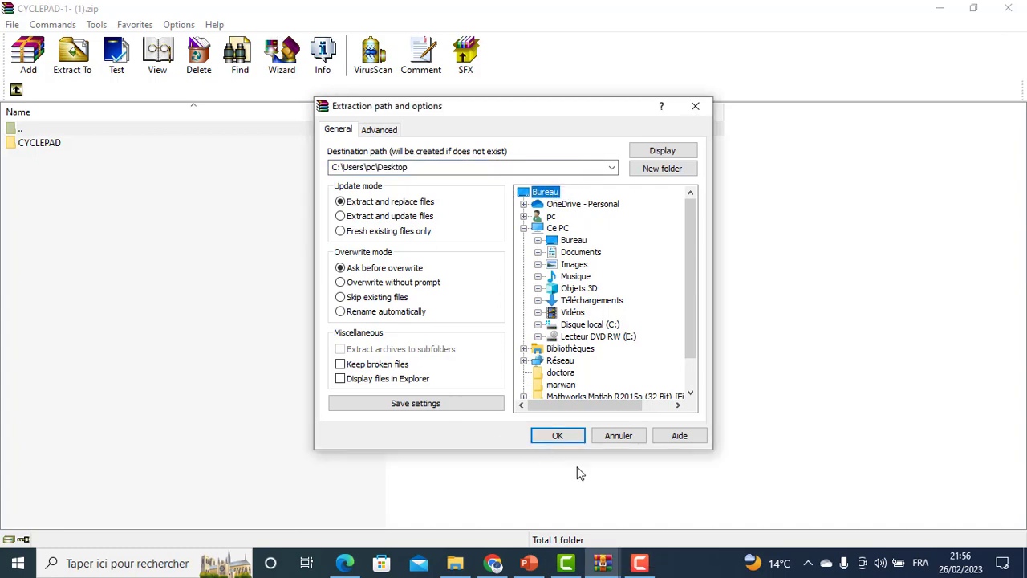
left_click(560, 436)
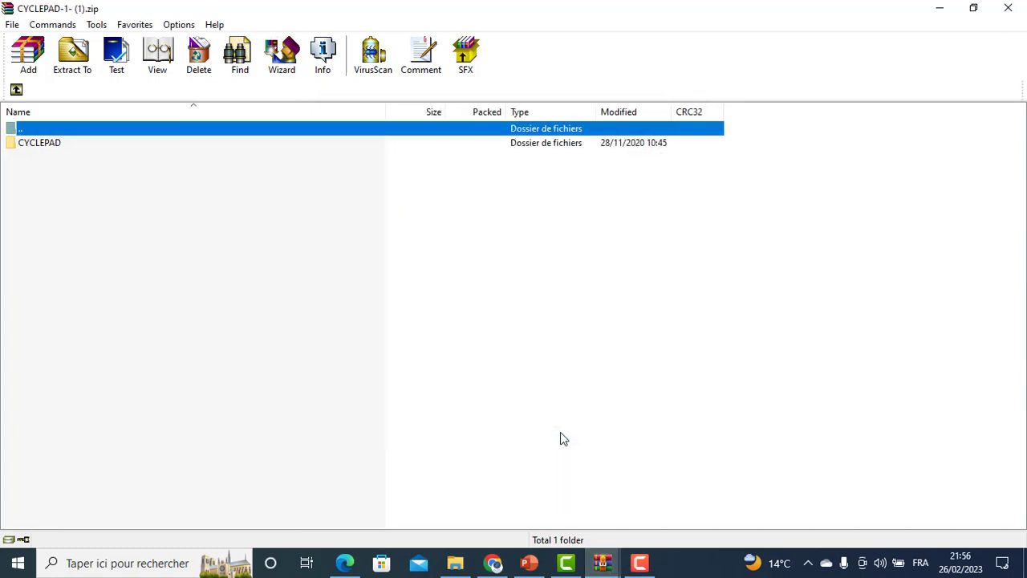
Step: Minimise the archive and browser windows and move the CYCLEPAD folder to an empty area near the desktop's upper middle
left_click(940, 10)
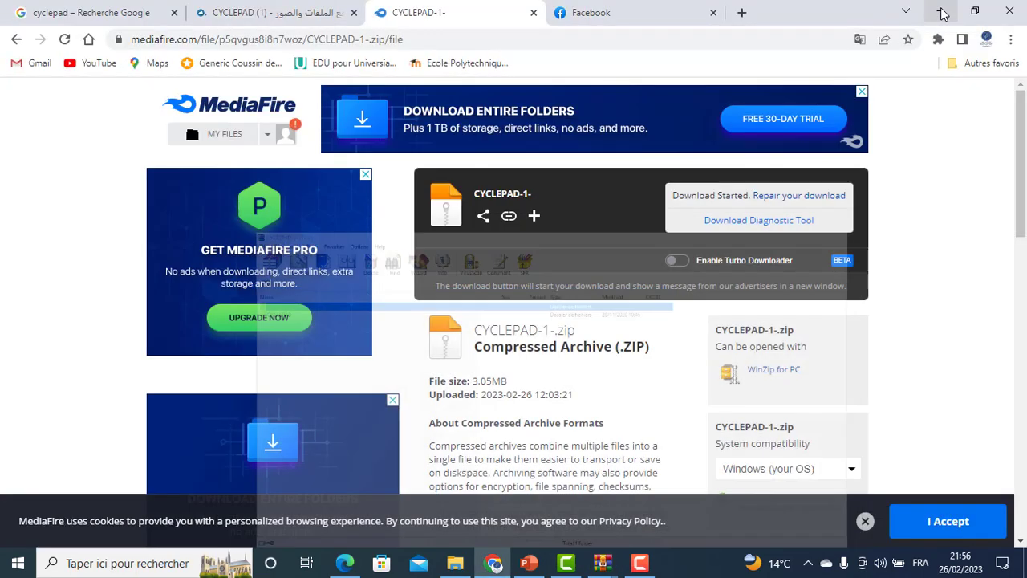
left_click(940, 10)
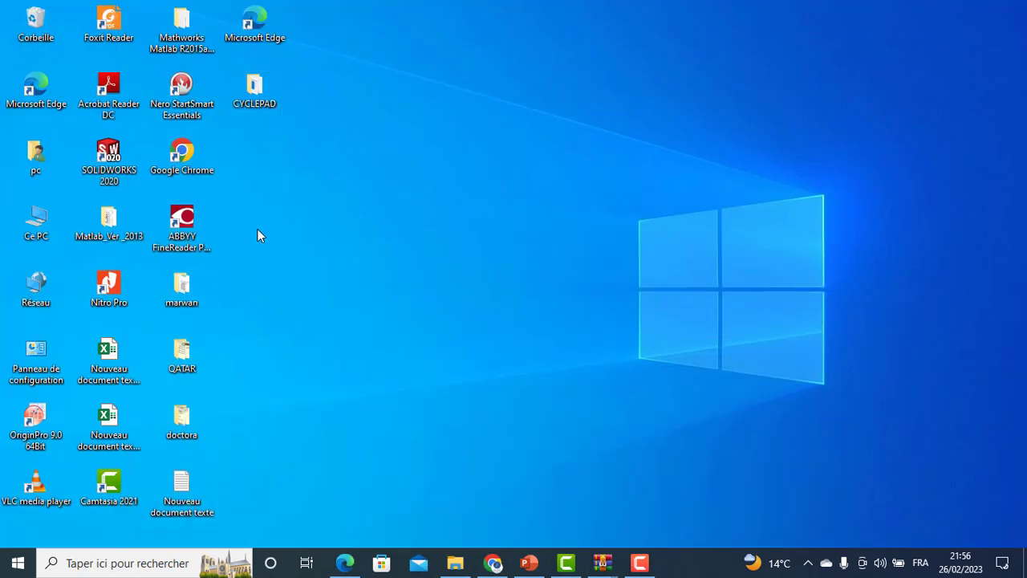
left_click_drag(256, 90, 514, 40)
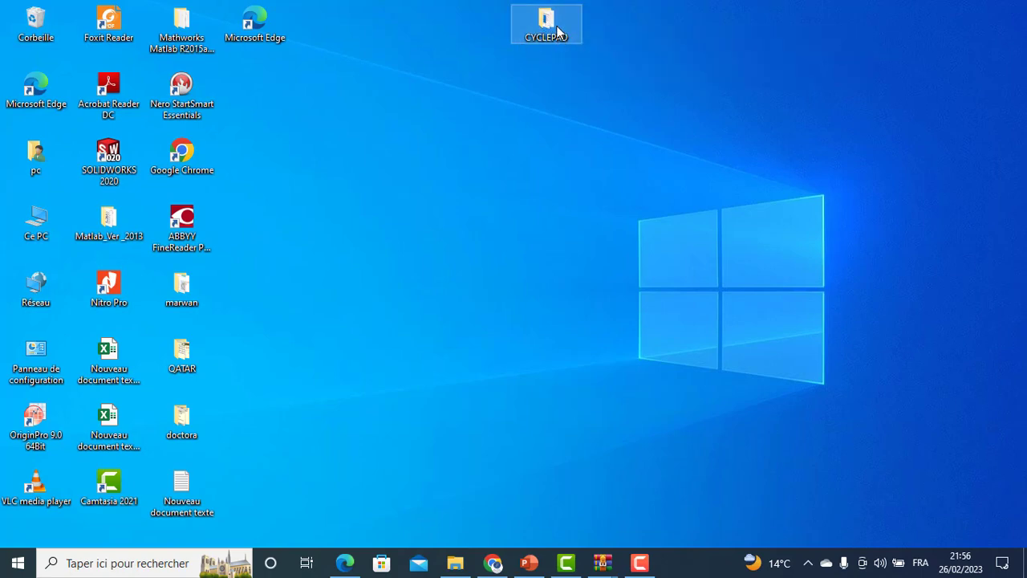
Step: Launch the CPAD application from the CYCLEPAD desktop folder and create an Open Cycle design with the default title
double_click(554, 27)
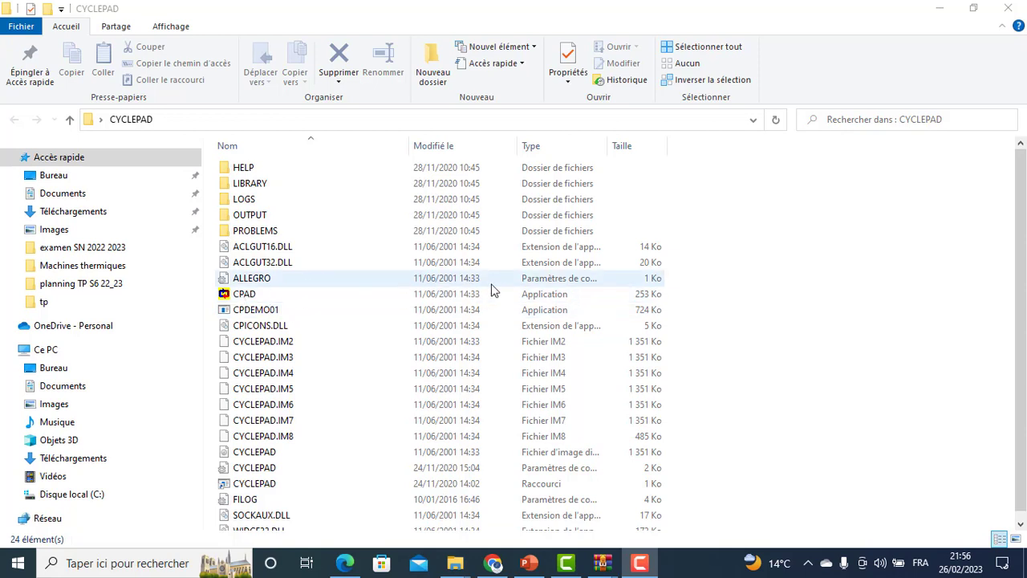
double_click(245, 295)
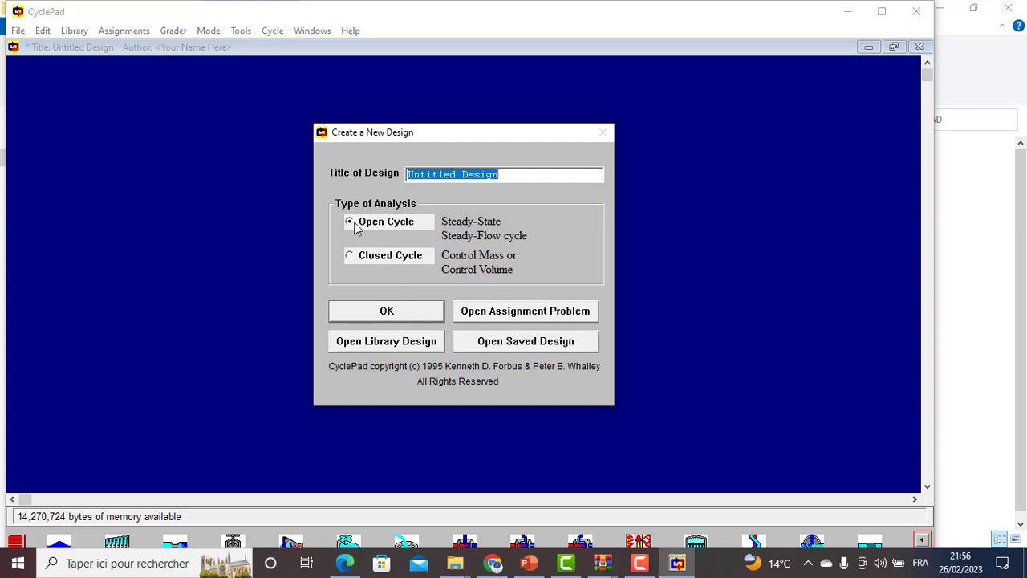
left_click(388, 313)
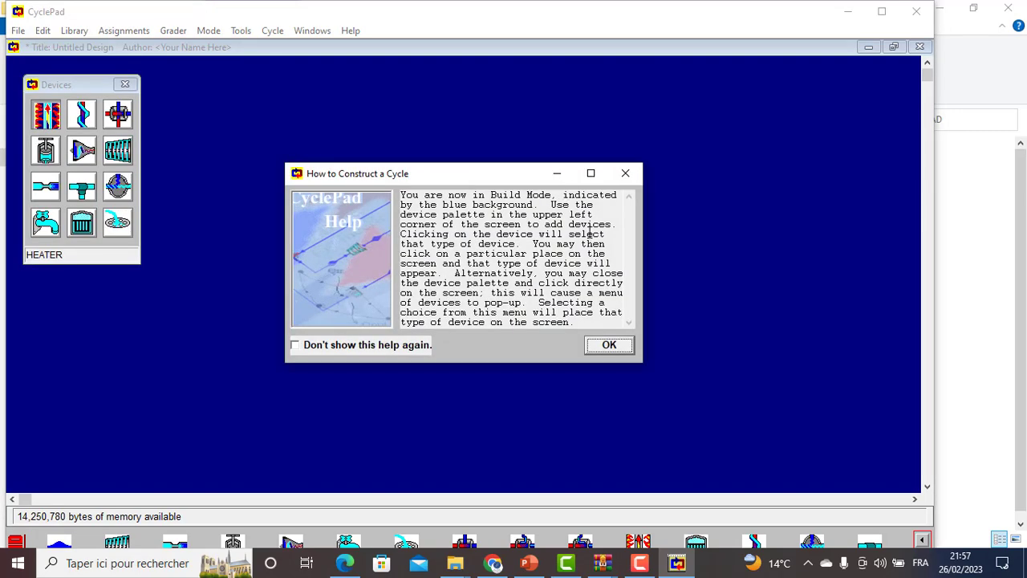
Step: Dismiss the cycle construction help so it is not shown again, and maximise the CyclePad window
left_click(347, 347)
left_click(609, 346)
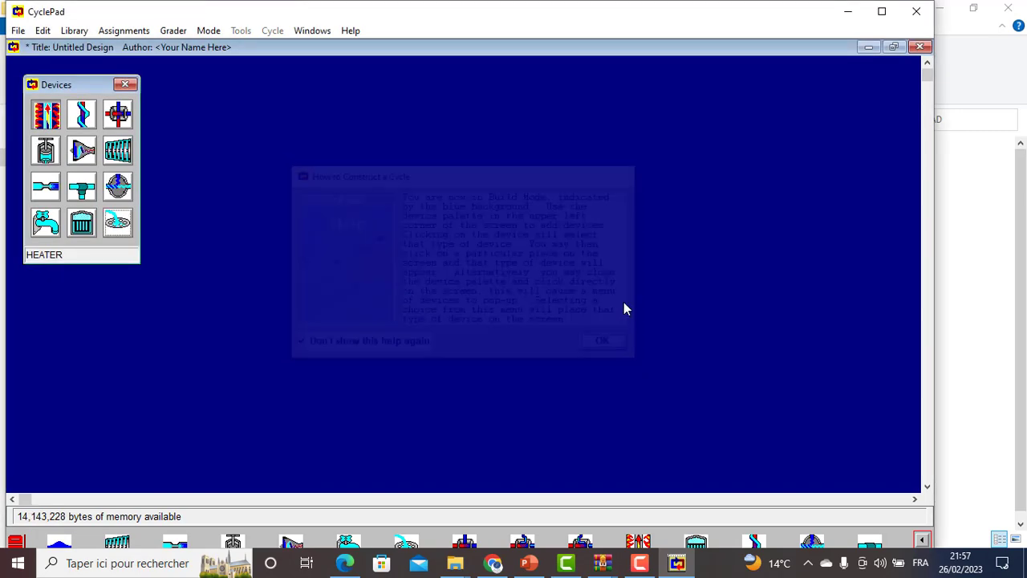
left_click(883, 14)
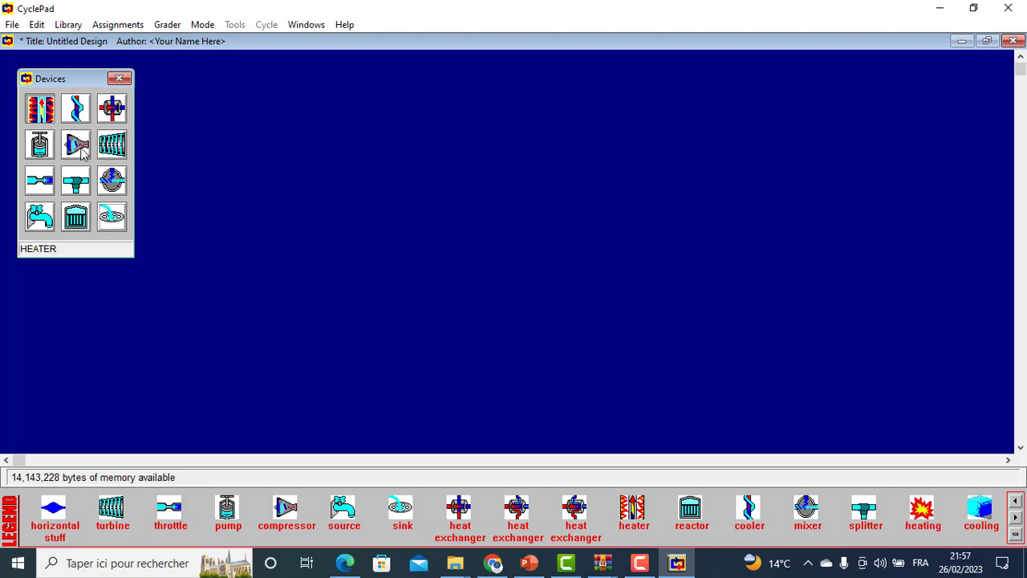
Step: Switch to the PowerPoint presentation and review the heat pump circuit diagram with its four main components on slide 1
left_click(528, 567)
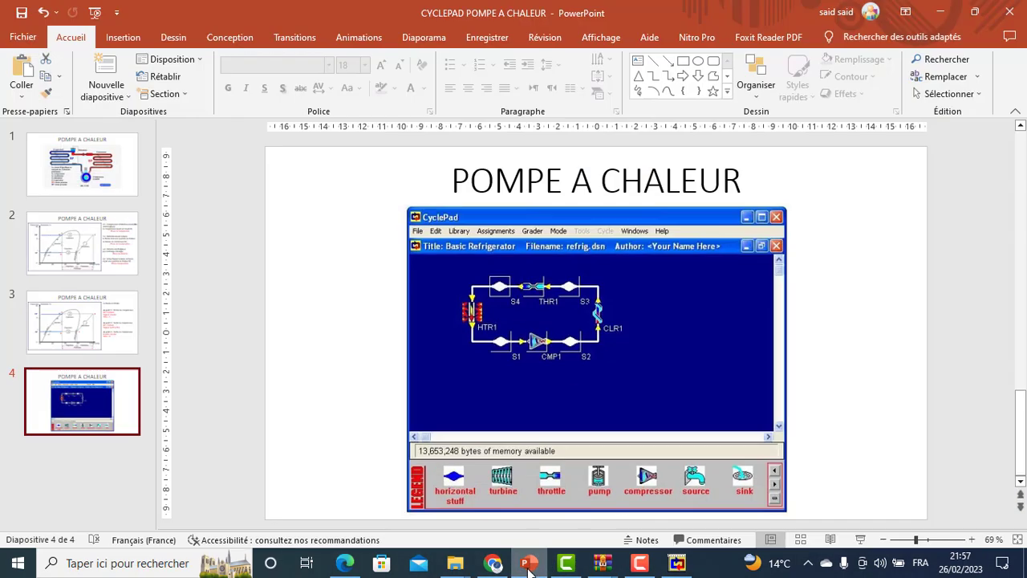
left_click(64, 188)
mouse_move(472, 394)
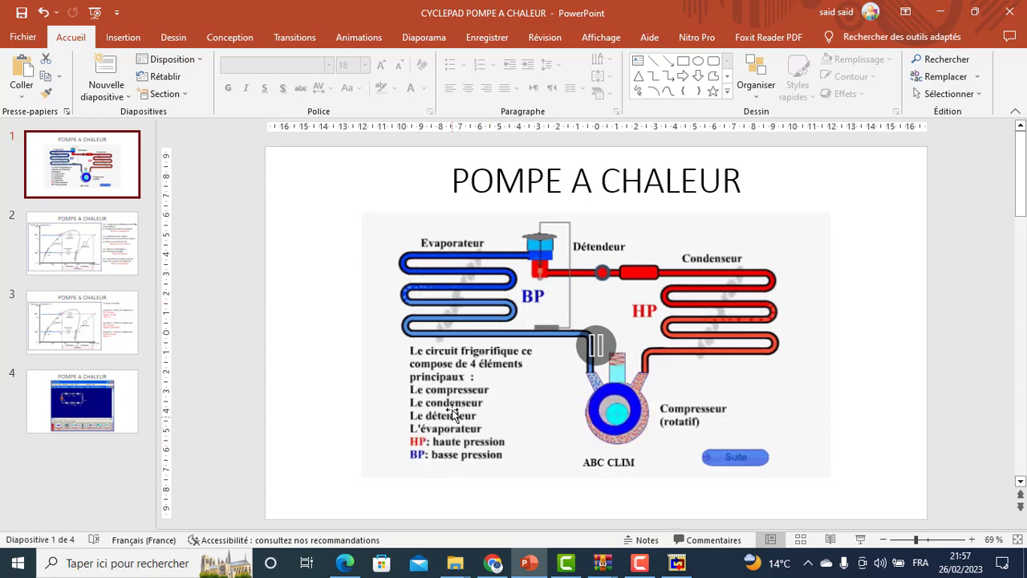
Step: Switch back to CyclePad and place a compressor in the lower middle of the design area
left_click(686, 563)
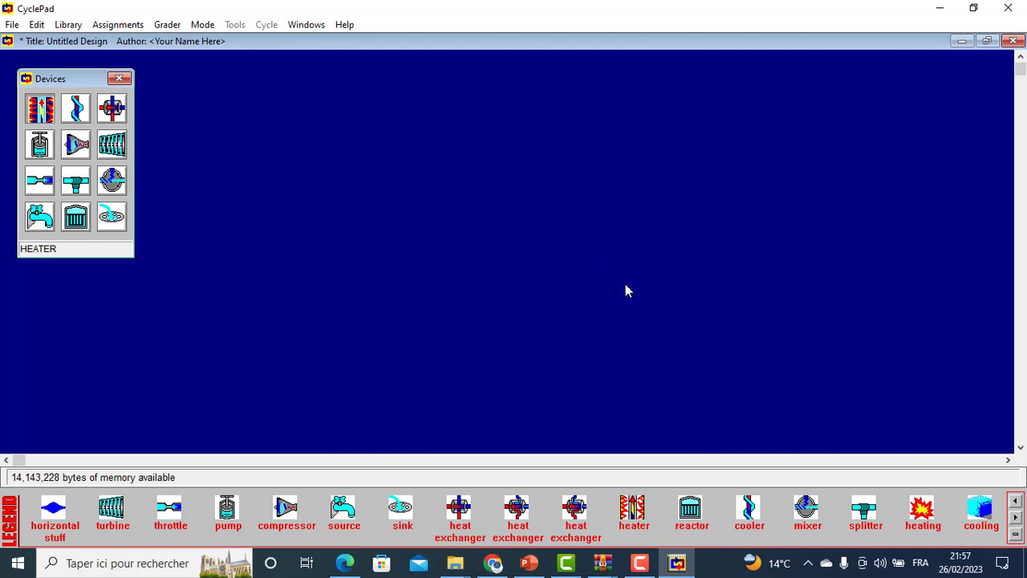
left_click(74, 146)
left_click(552, 305)
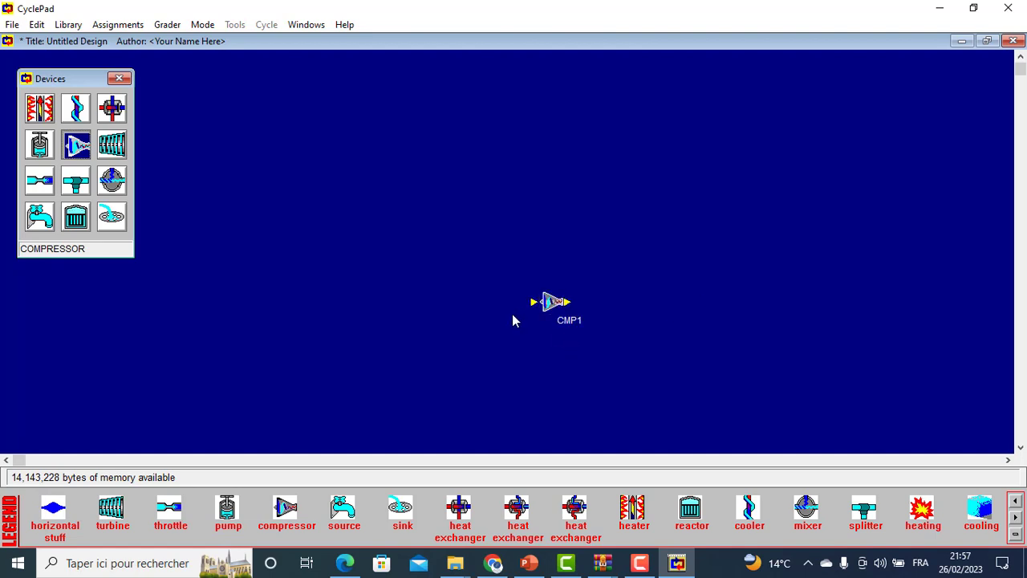
Step: Place a cooler above and to the right of the compressor and rotate it 180° so its flow points upward
left_click(78, 113)
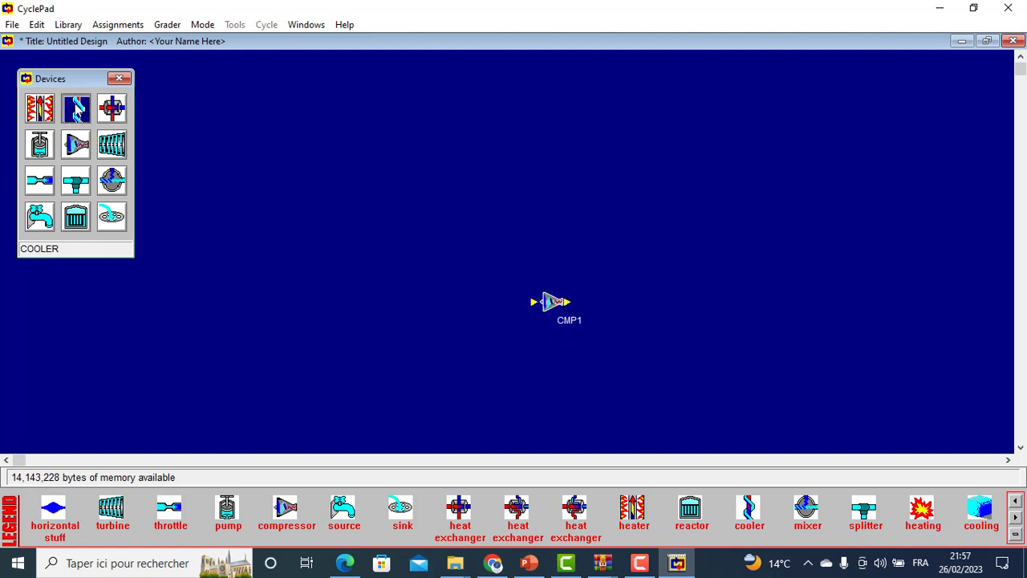
left_click(671, 219)
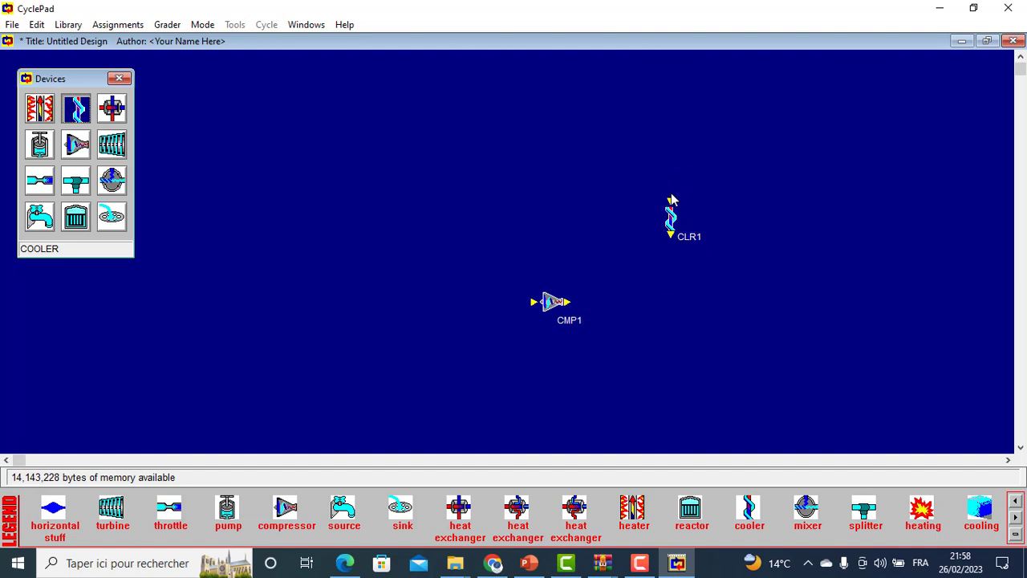
right_click(672, 221)
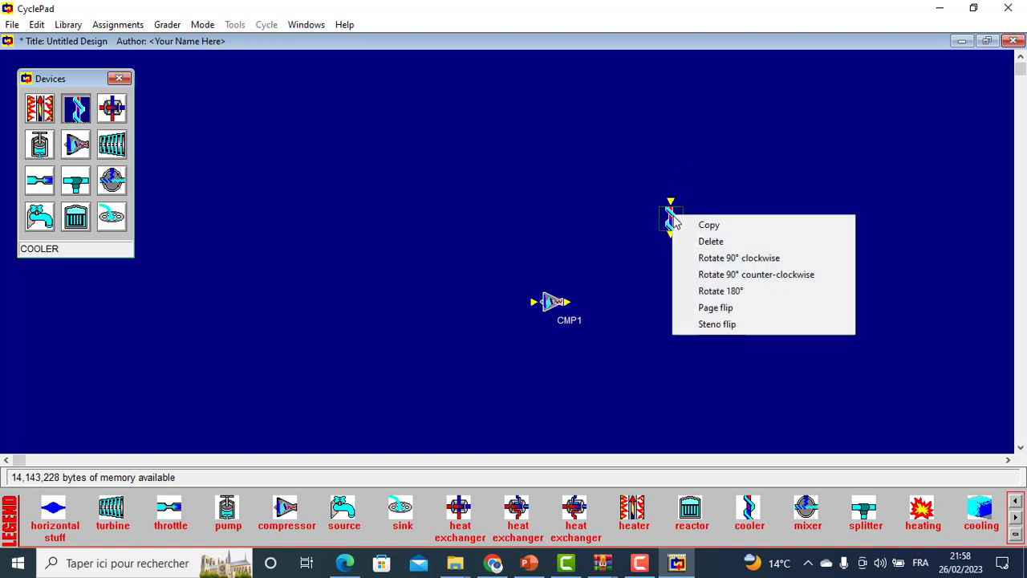
left_click(740, 294)
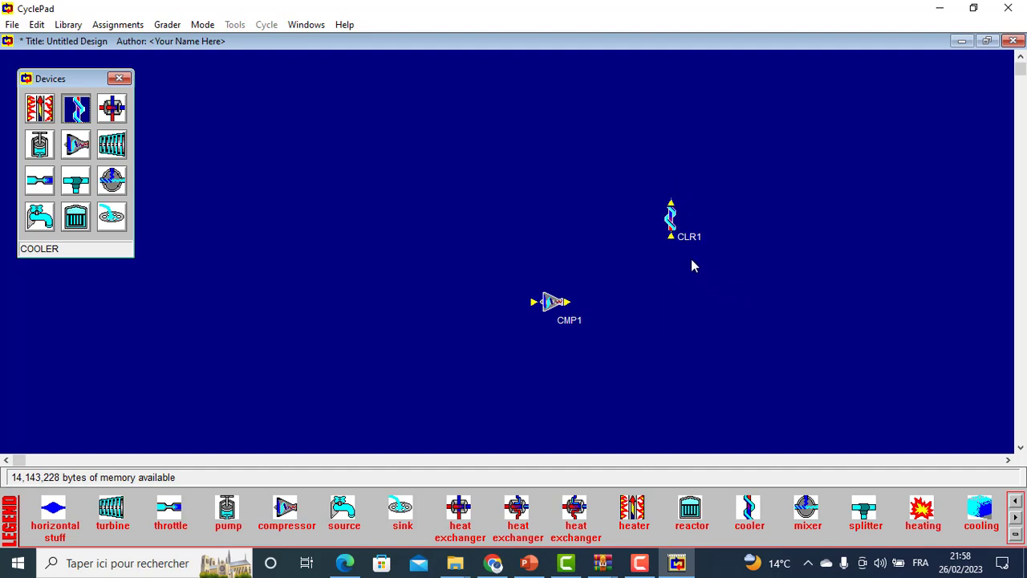
Step: Place a throttle directly above the compressor and rotate it 180° so its flow points left
left_click(42, 183)
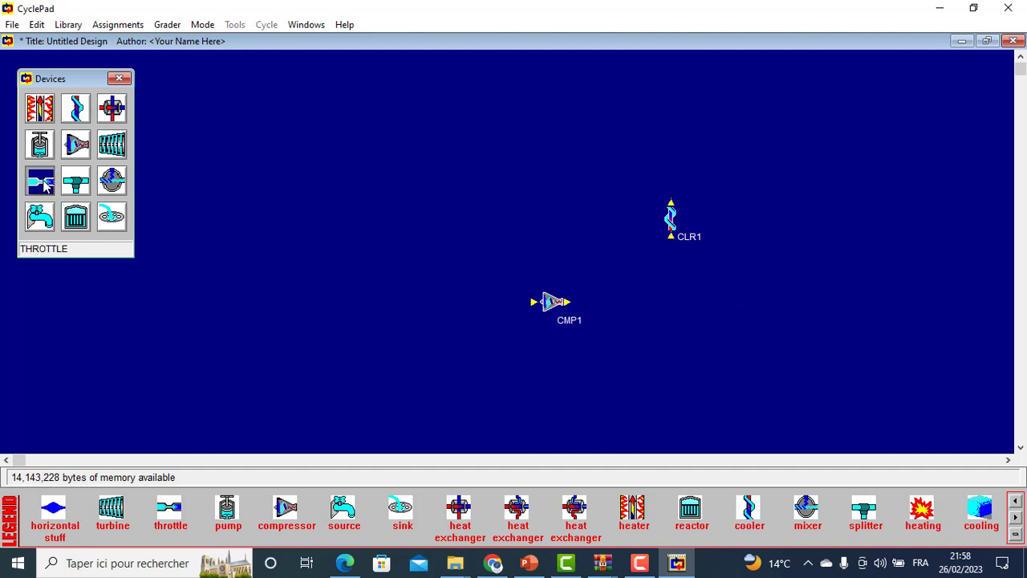
right_click(551, 170)
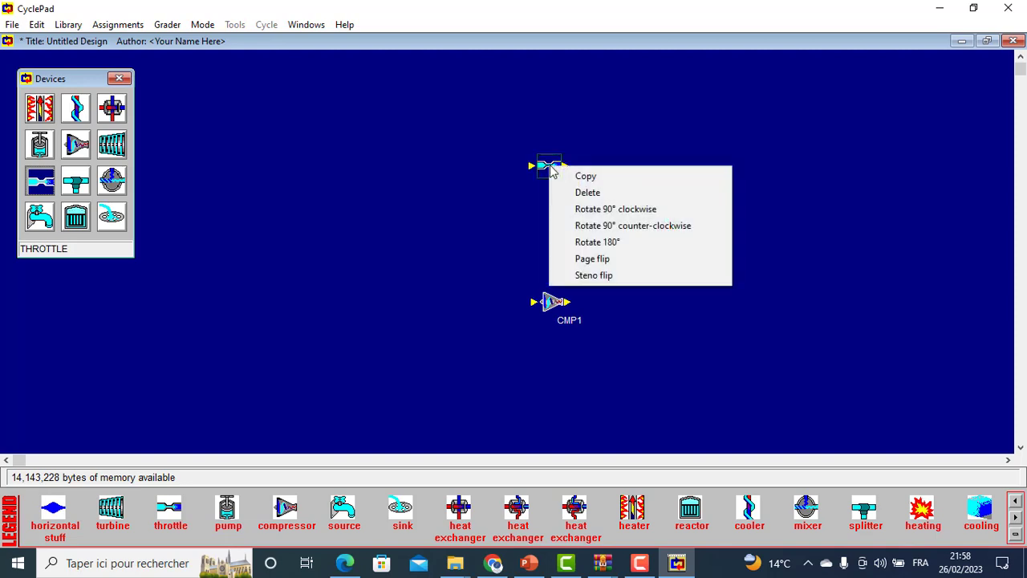
left_click(631, 244)
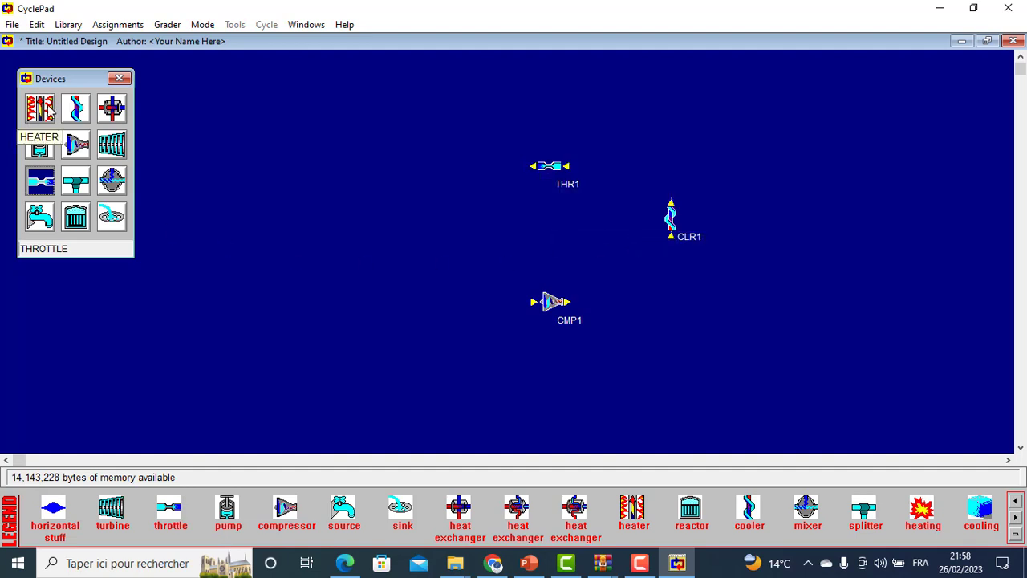
Step: Place a heater to the left between the throttle and the compressor and rotate it 180° so its flow points downward
left_click(44, 109)
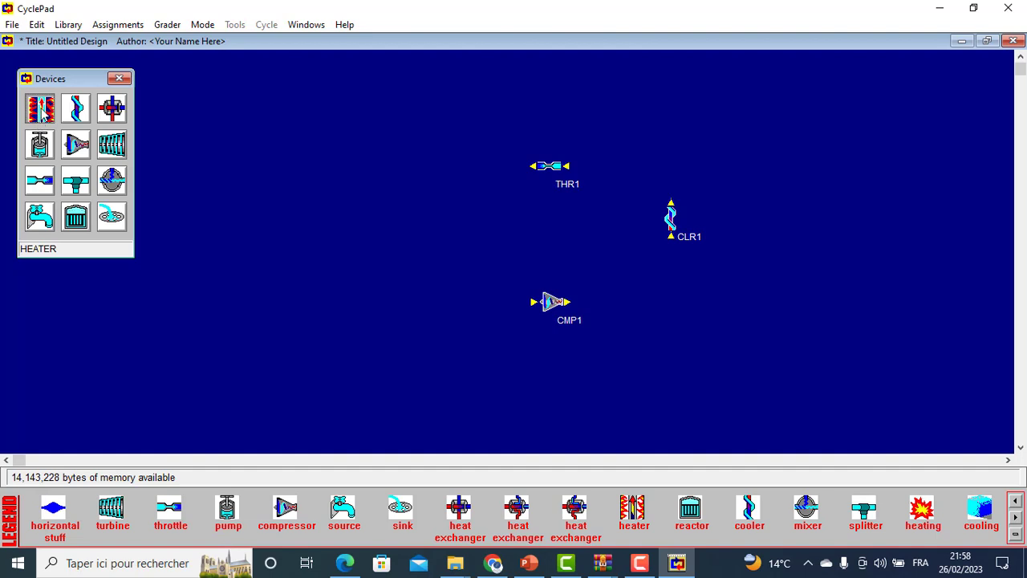
left_click(445, 224)
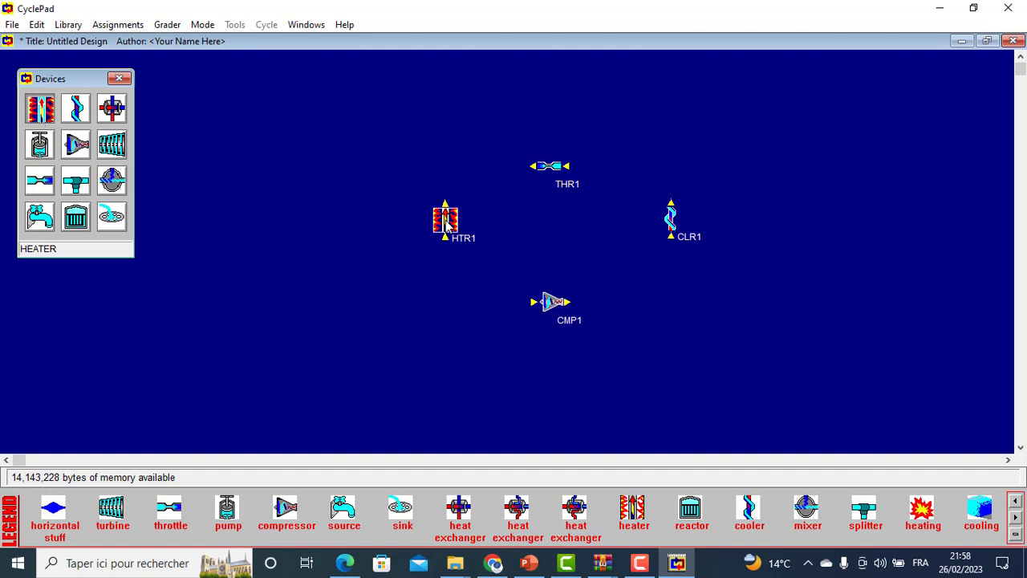
right_click(445, 225)
left_click(506, 296)
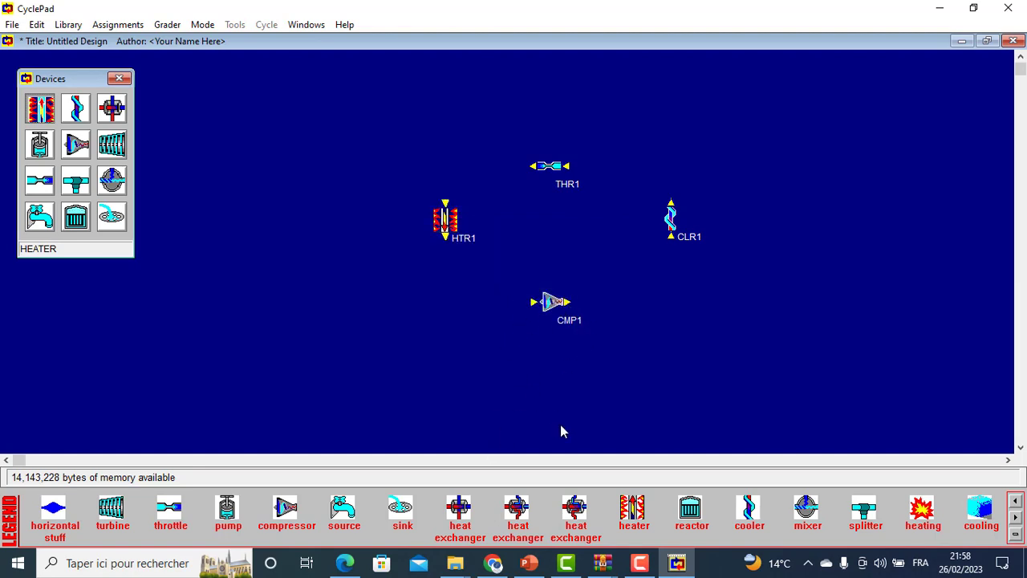
Step: Switch to the PowerPoint presentation and examine the pressure-enthalpy diagram and the four cycle phases on slide 2
left_click(529, 562)
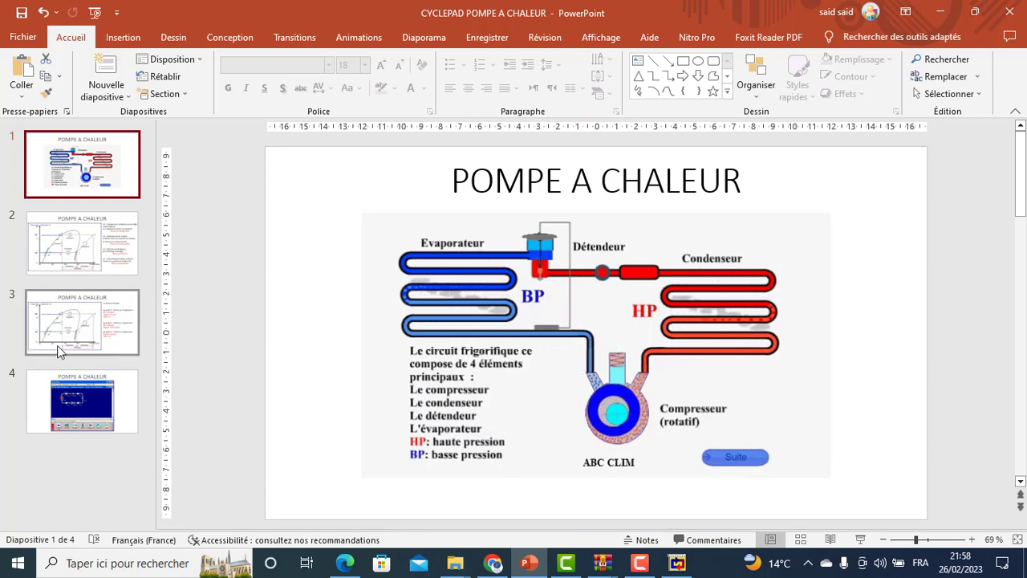
left_click(80, 243)
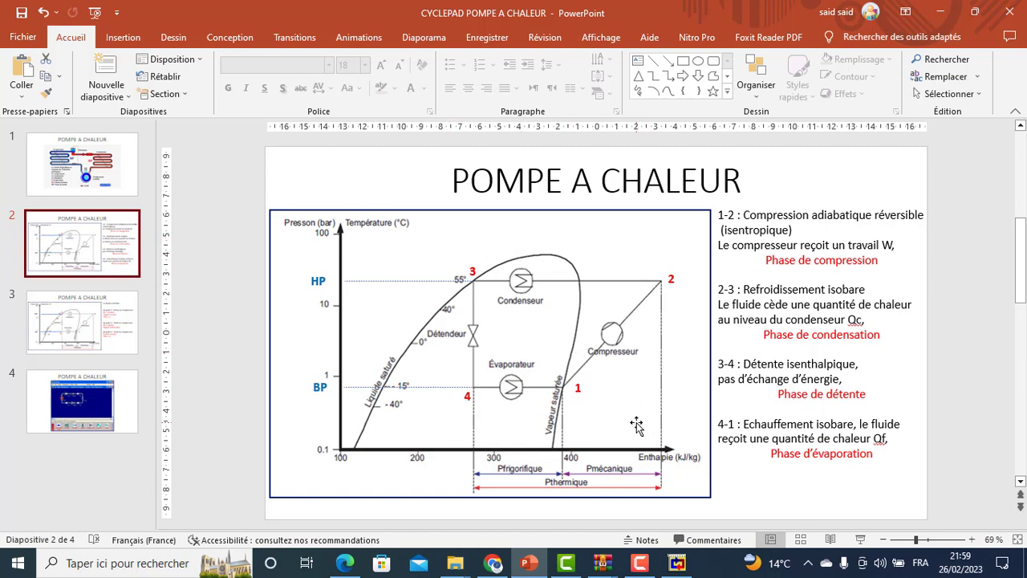
Step: Switch to CyclePad, connect the heater's outlet to the compressor's inlet, and compare the layout with slide 2 in PowerPoint
left_click(676, 563)
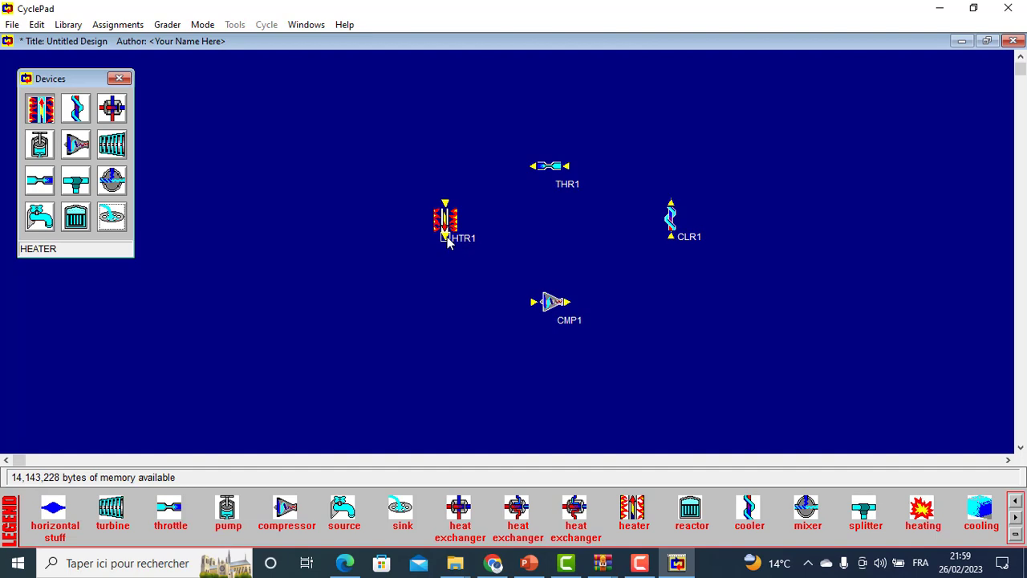
left_click_drag(447, 242, 540, 305)
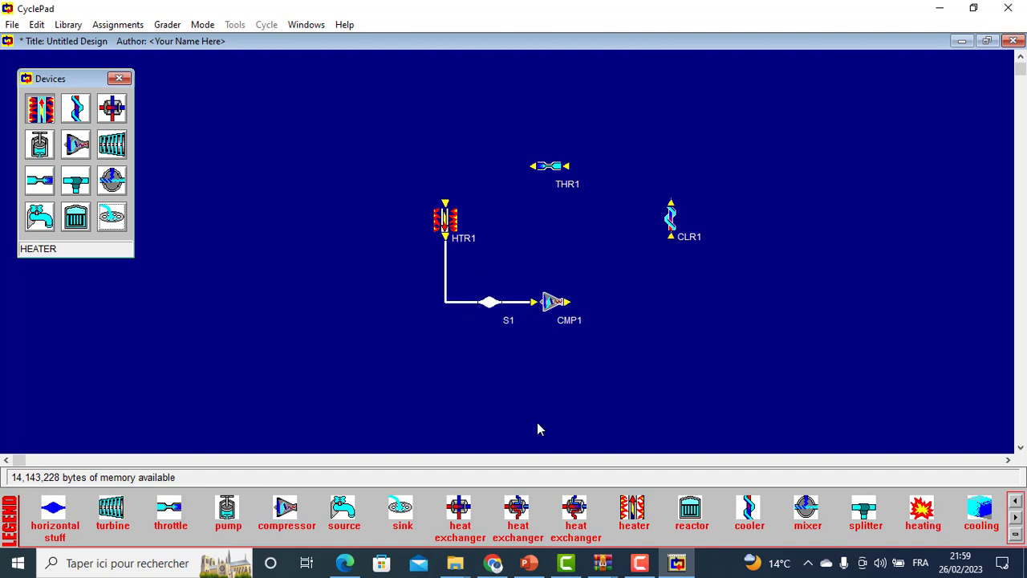
mouse_move(528, 567)
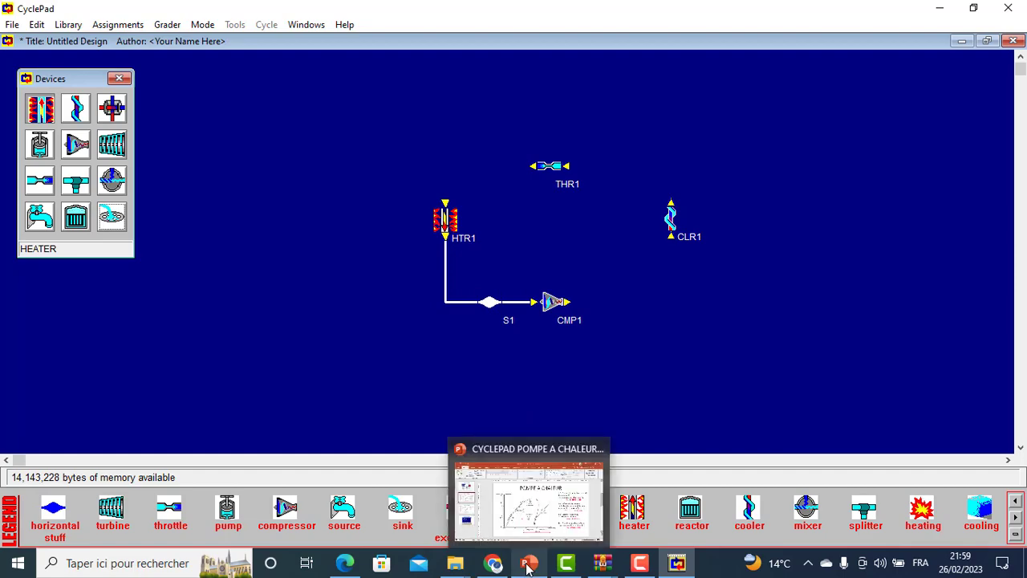
left_click(535, 508)
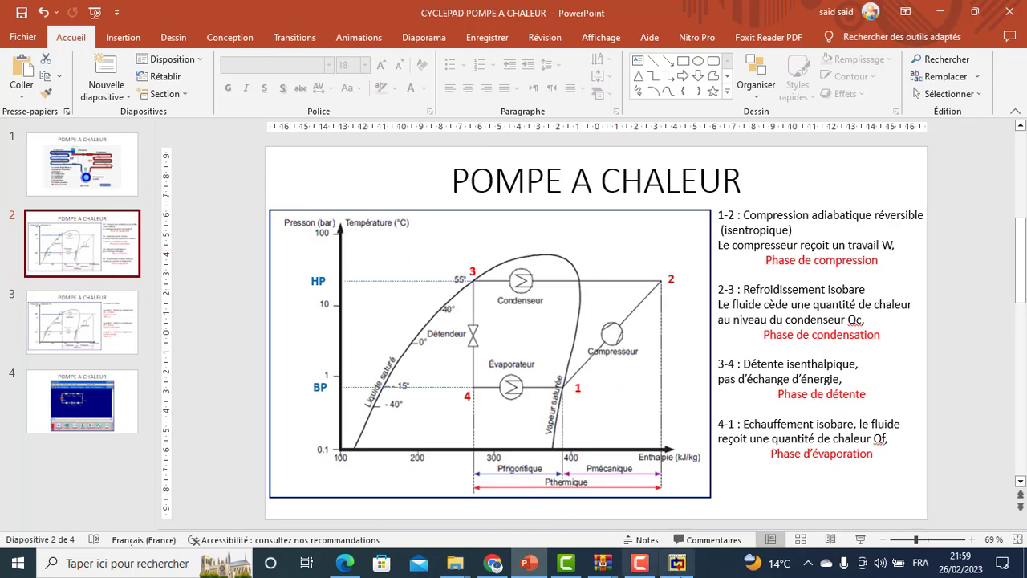
left_click(677, 563)
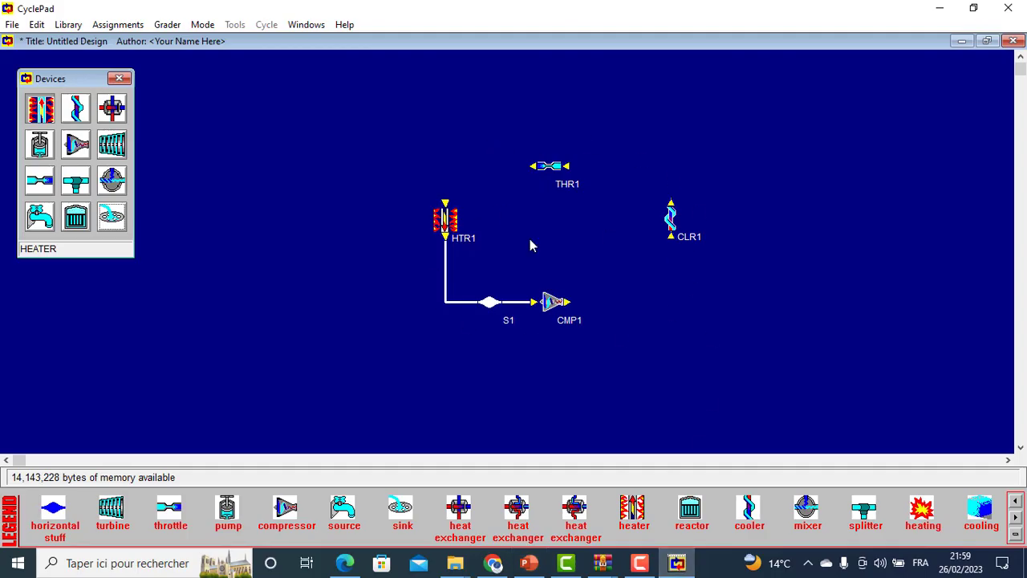
left_click(677, 563)
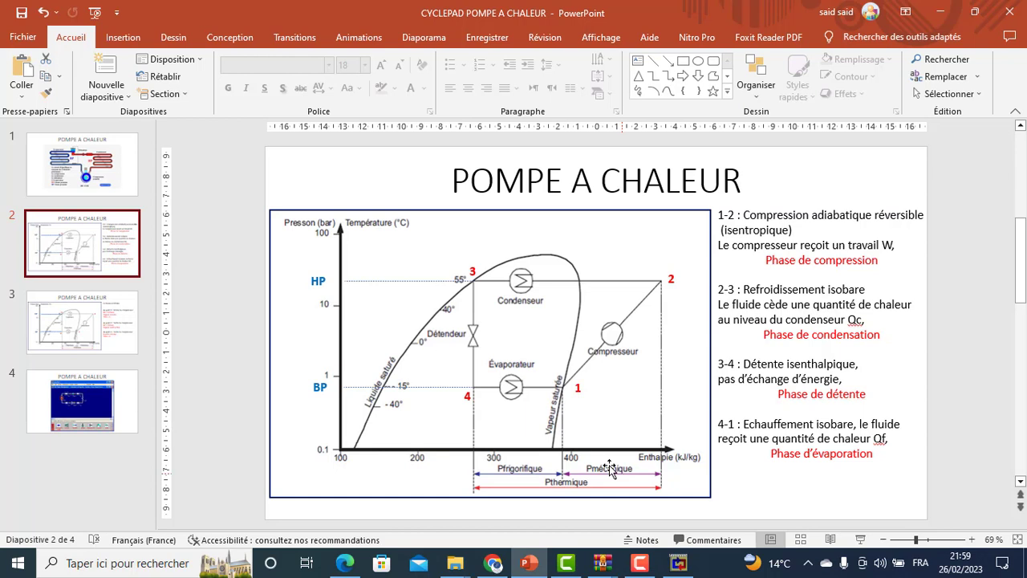
Step: Return to CyclePad, close the loop from the compressor through the cooler and throttle to the heater, and enter Analyze mode with its help message disabled
left_click(679, 564)
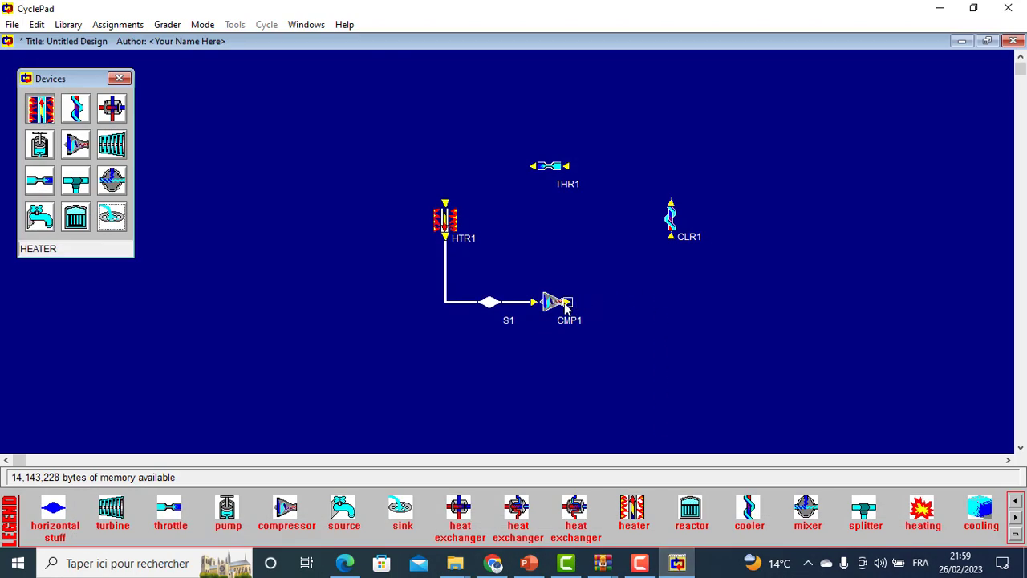
left_click_drag(568, 302, 444, 204)
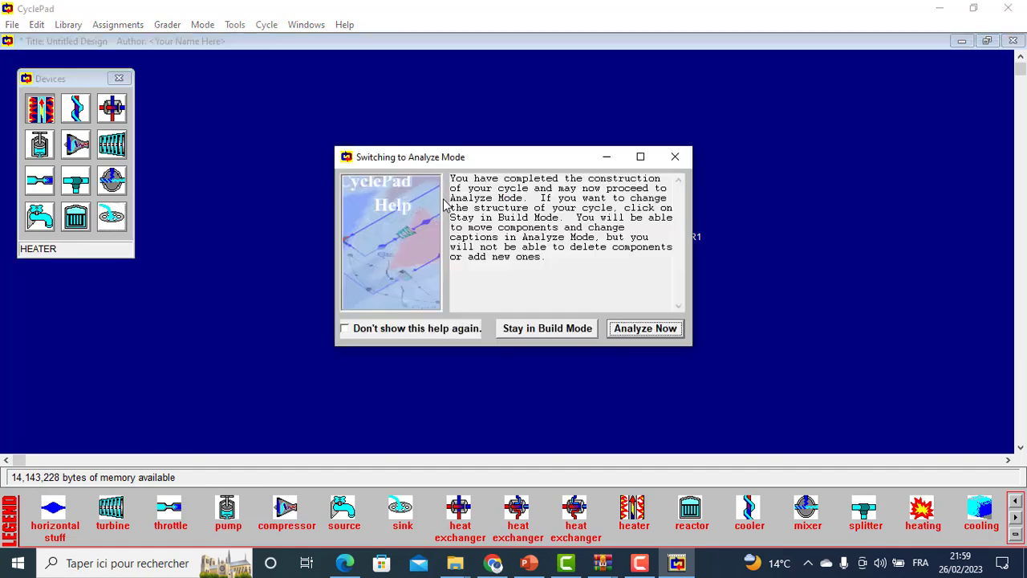
left_click(416, 329)
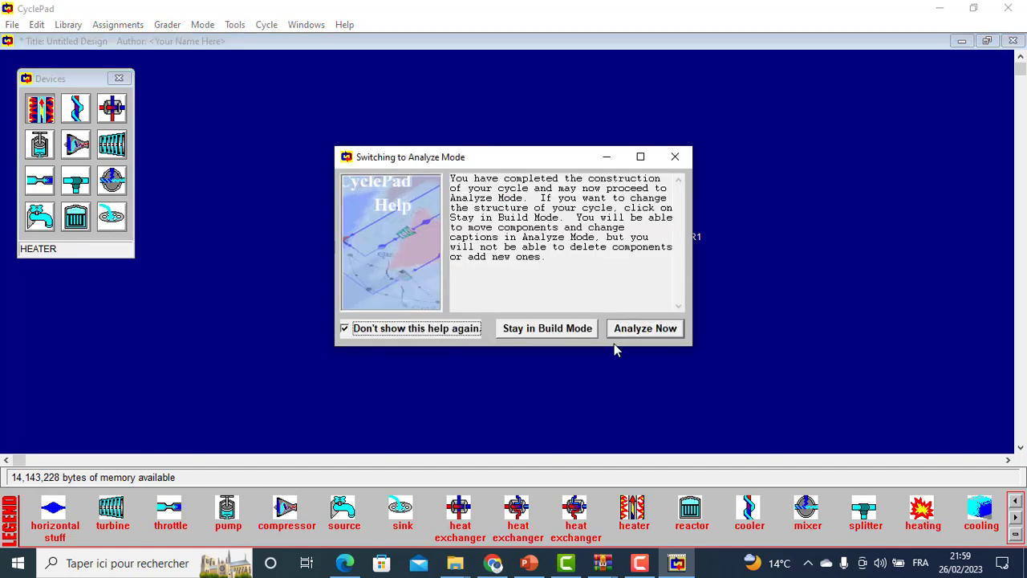
left_click(644, 331)
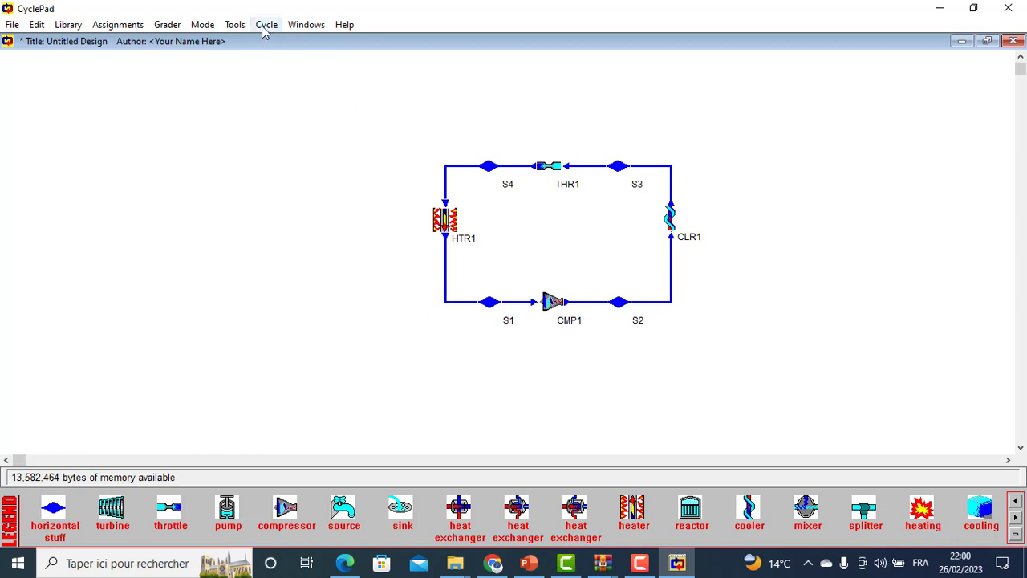
Step: Switch the completed cycle to Build mode and then return it to Analyze mode
left_click(204, 26)
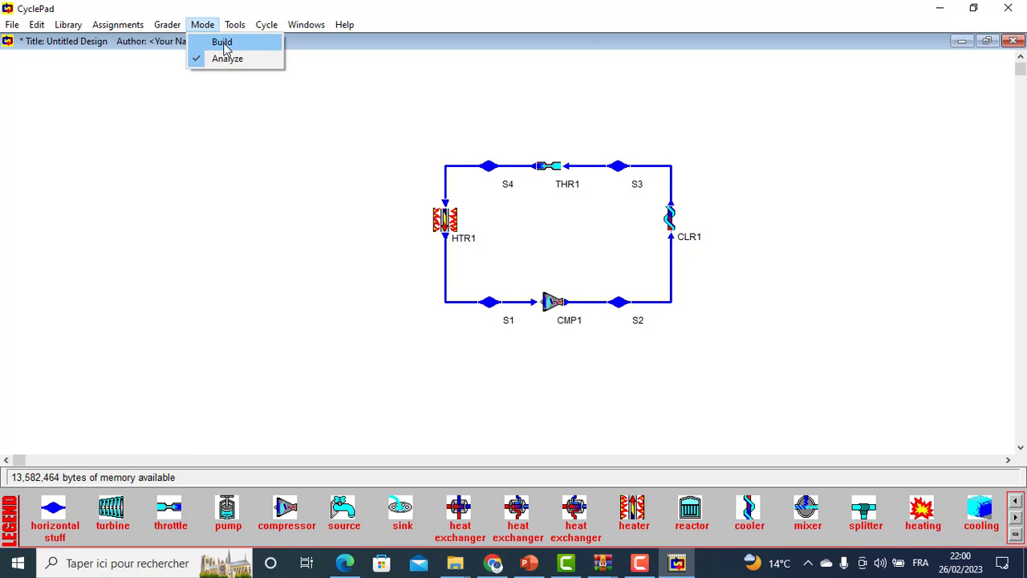
left_click(222, 43)
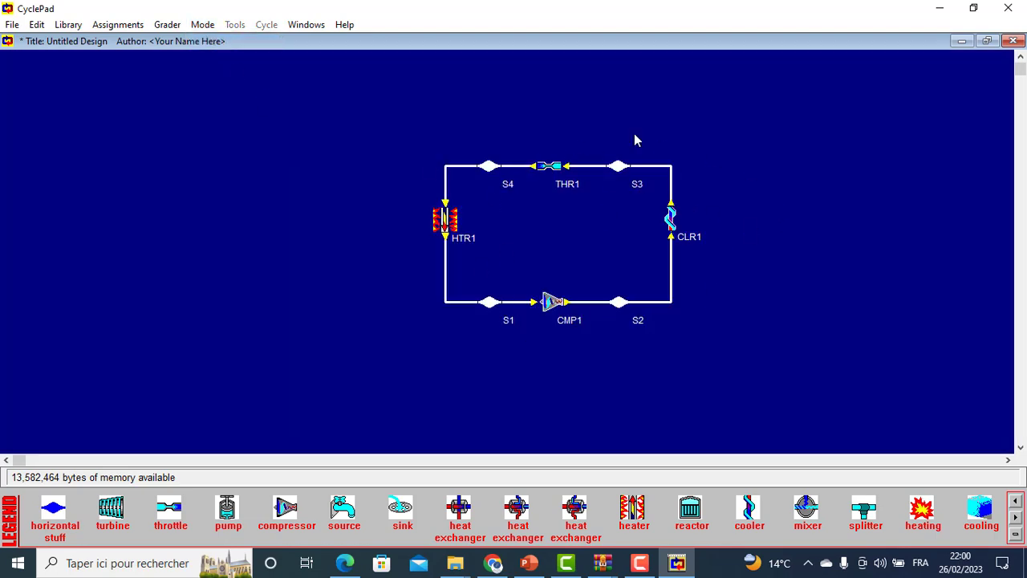
left_click(201, 25)
left_click(201, 25)
left_click(214, 26)
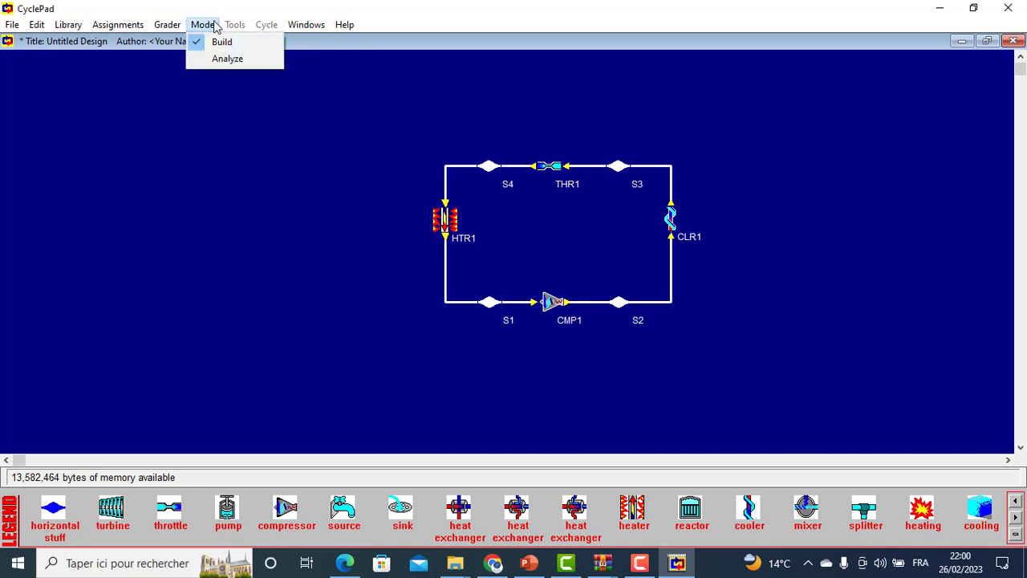
left_click(224, 62)
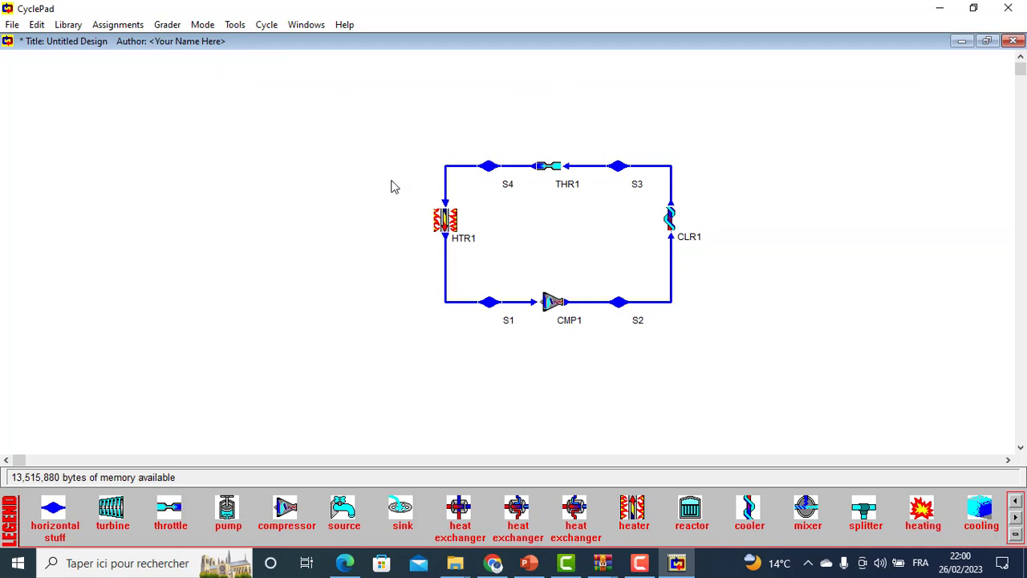
Step: Switch to PowerPoint and examine the fluid and operating conditions on slide 3 and the cycle phases on slide 2
left_click(529, 562)
left_click(84, 321)
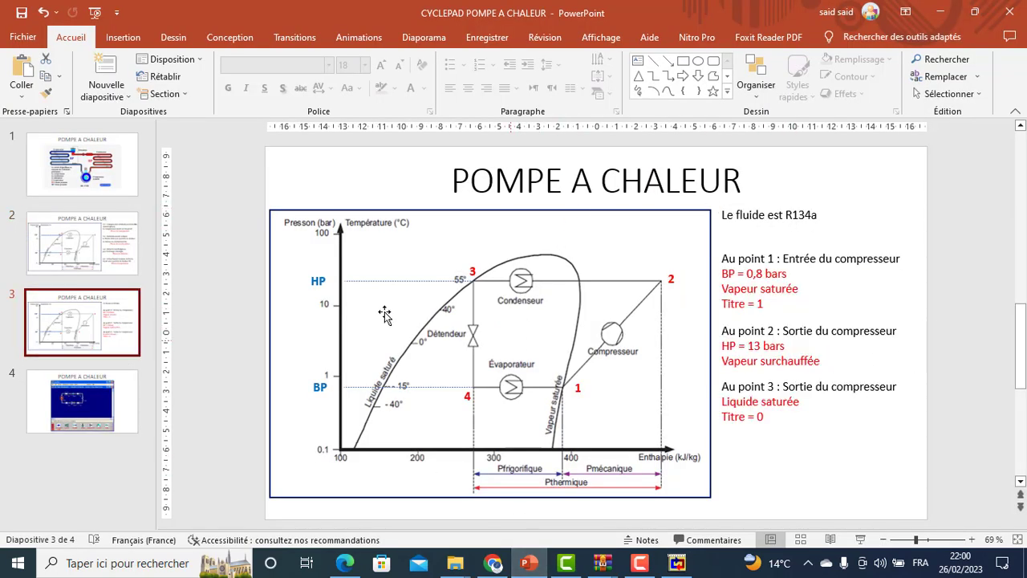
left_click(58, 255)
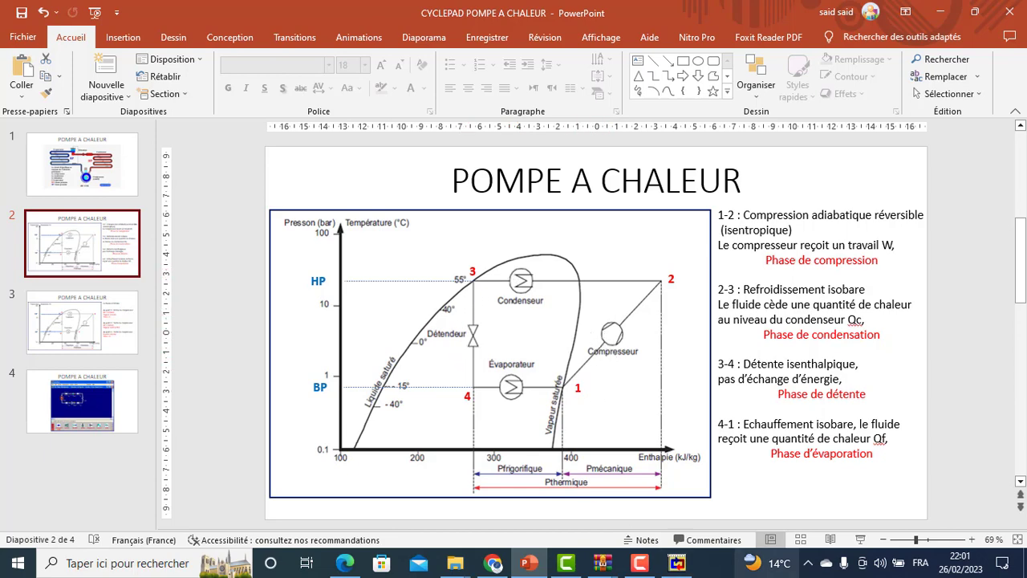
Step: Return to CyclePad, open the compressor's meter with its help message disabled, and place it beside the cycle, enlarged to show all parameters
left_click(677, 563)
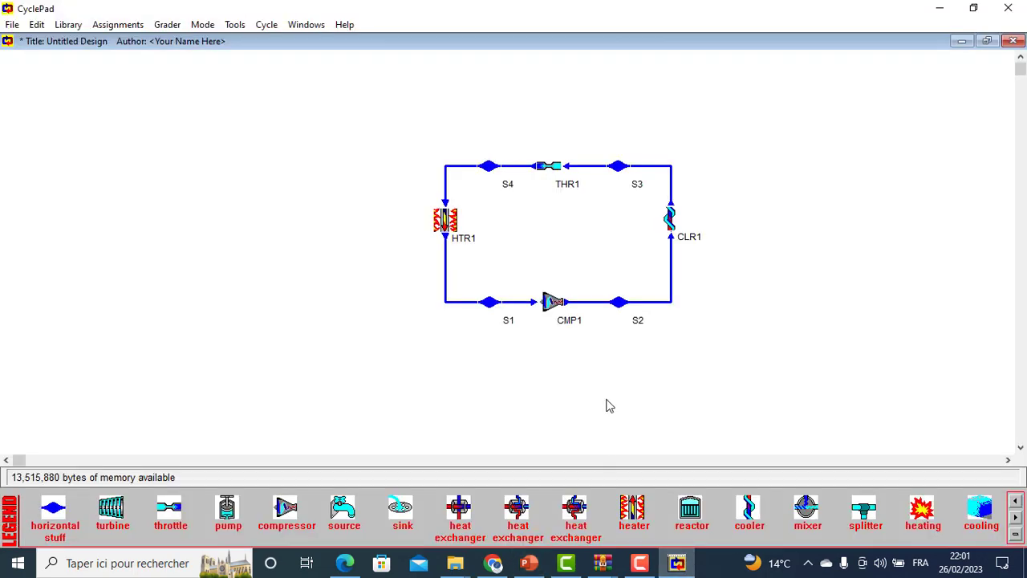
left_click(550, 301)
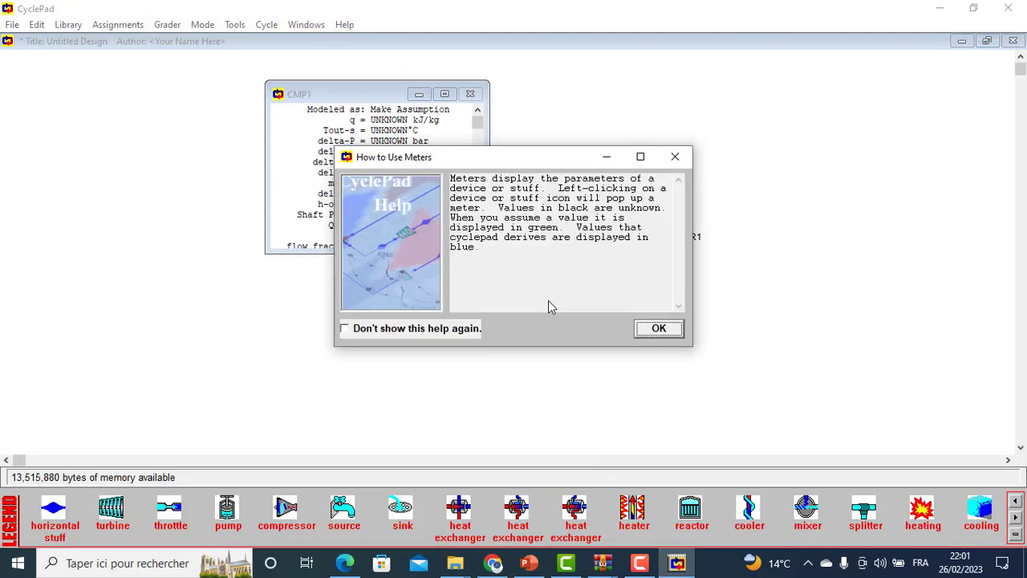
left_click(431, 331)
left_click(659, 328)
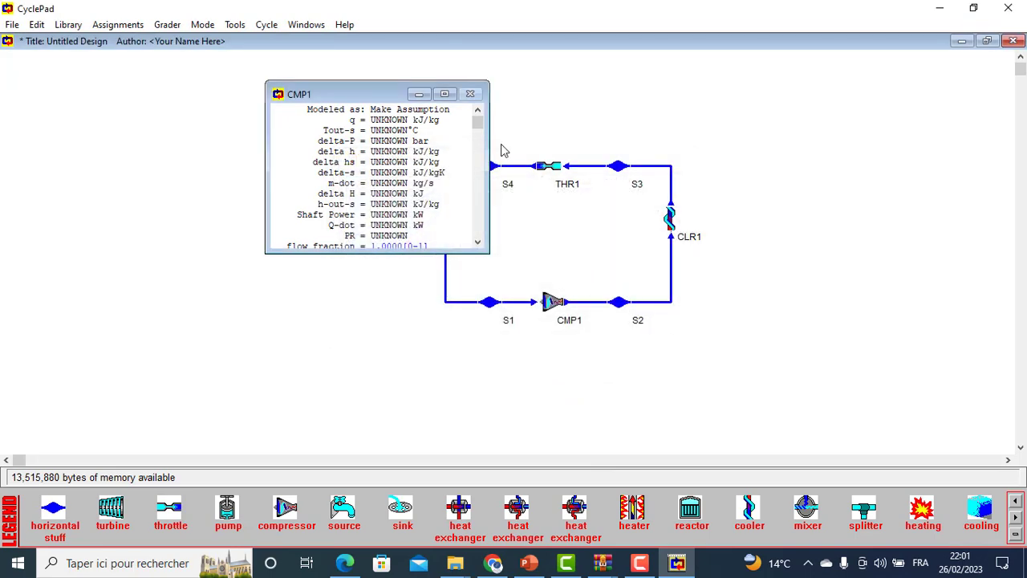
left_click_drag(379, 95, 845, 88)
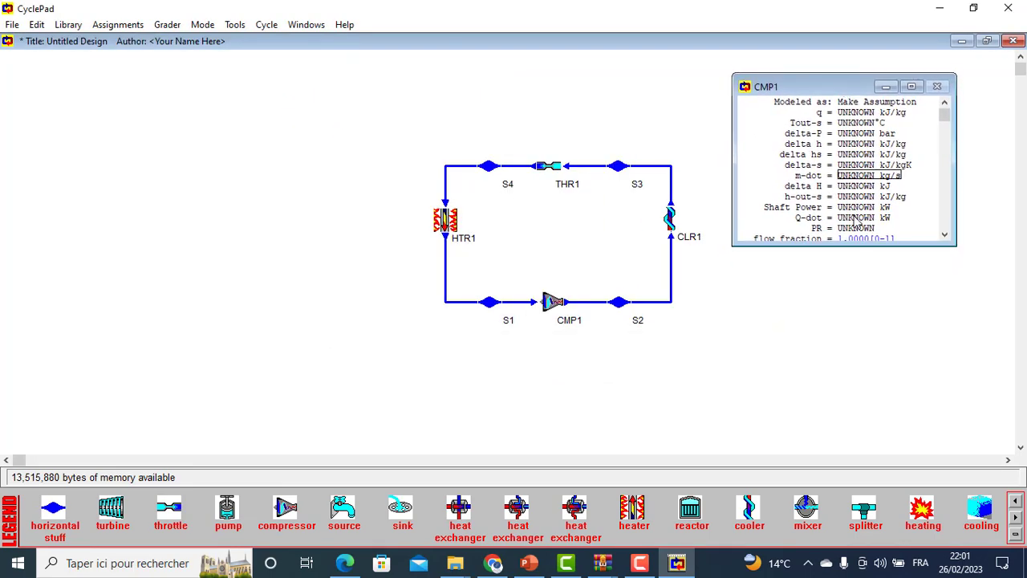
left_click_drag(841, 245, 864, 371)
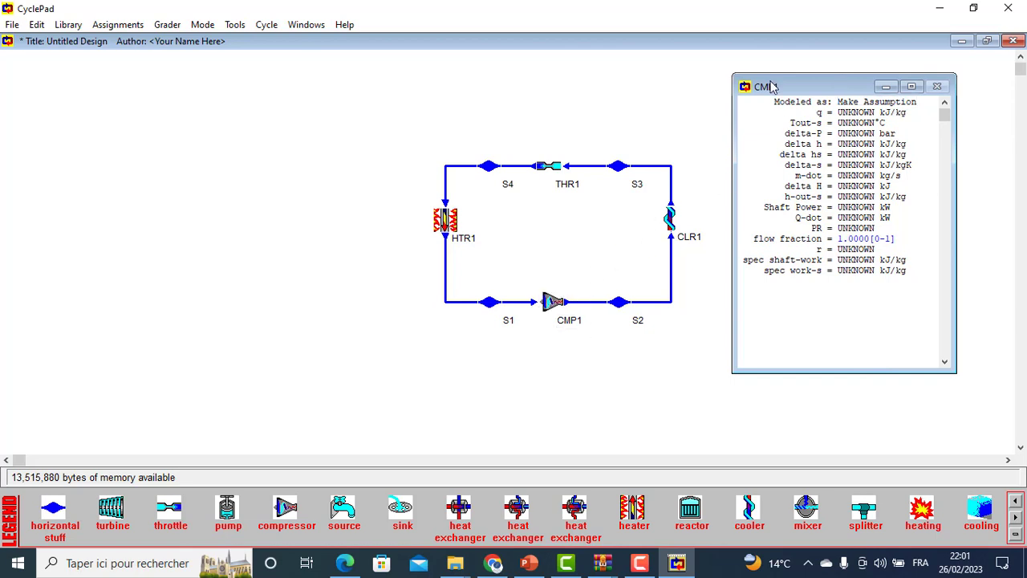
Step: Model the compressor CMP1 as working isentropically and adiabatically
left_click(861, 103)
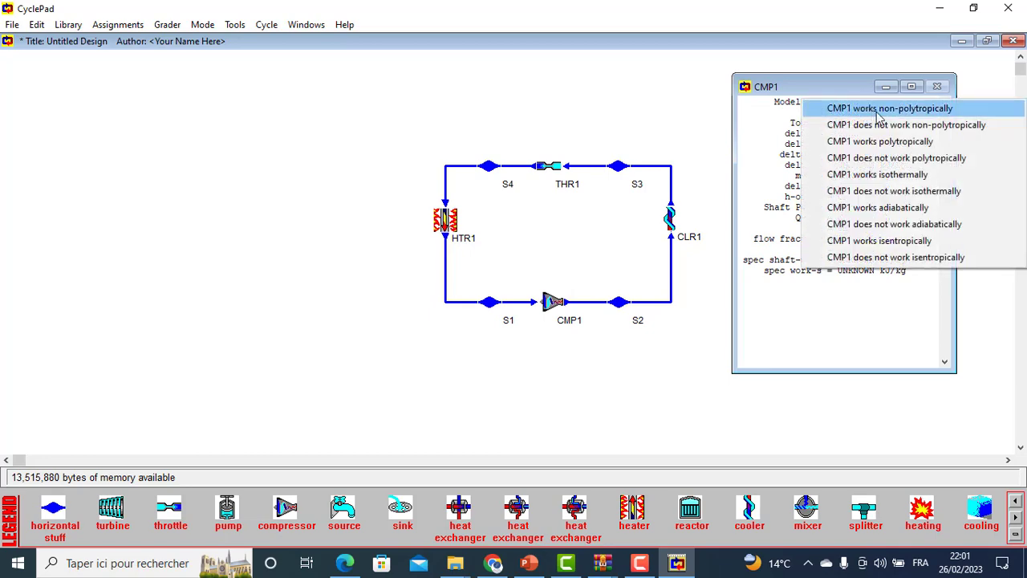
left_click(910, 241)
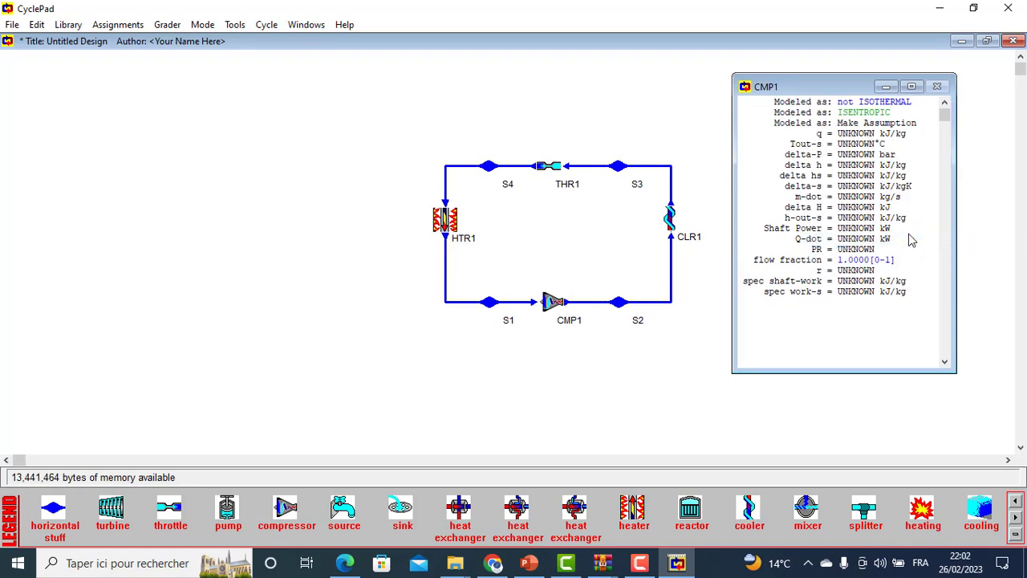
left_click(899, 122)
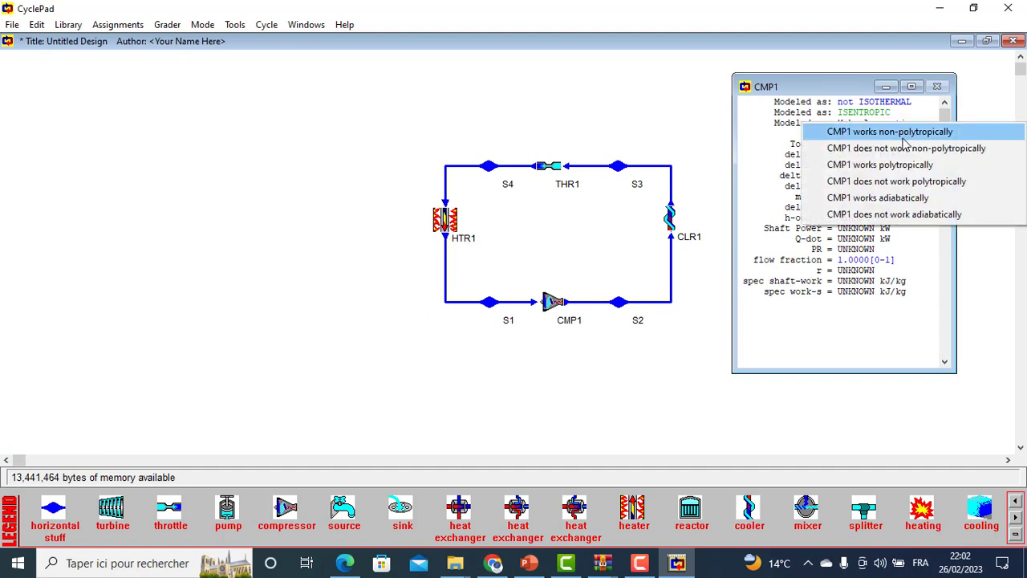
left_click(891, 198)
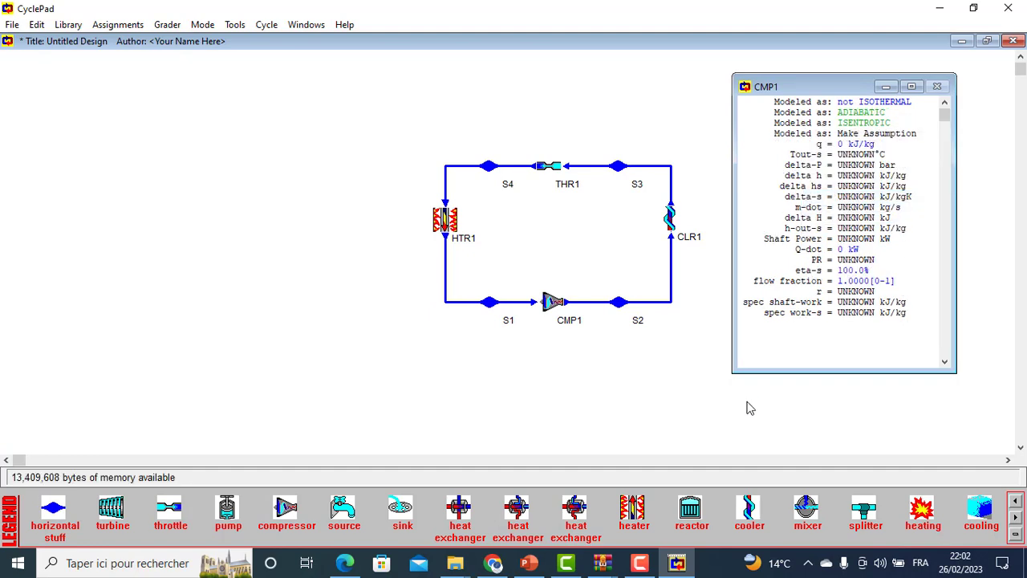
Step: Check the throttling phase on slide 2 in PowerPoint, then open the throttle's meter in CyclePad, move it beside the cycle and minimize it
left_click(529, 563)
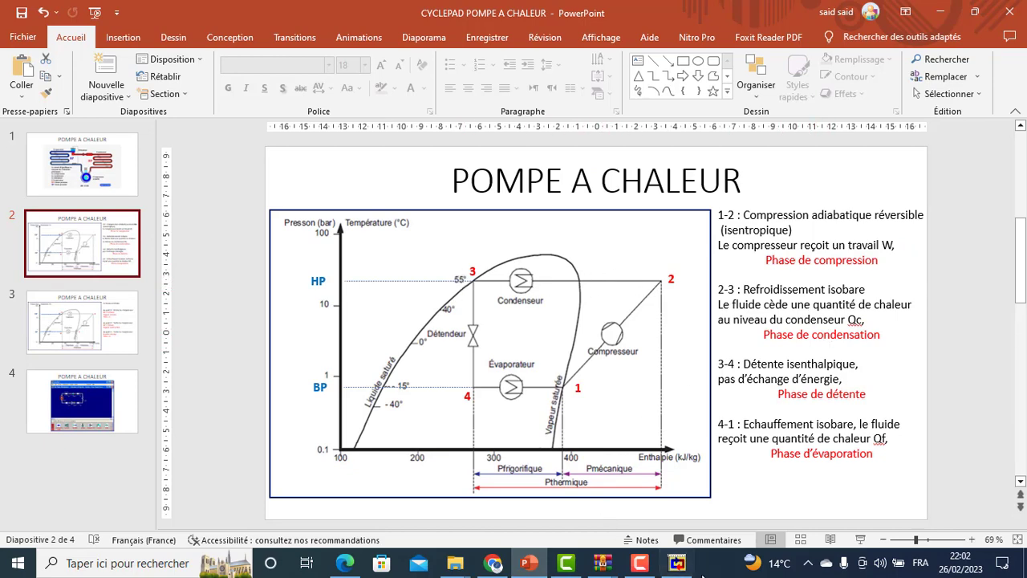
left_click(676, 563)
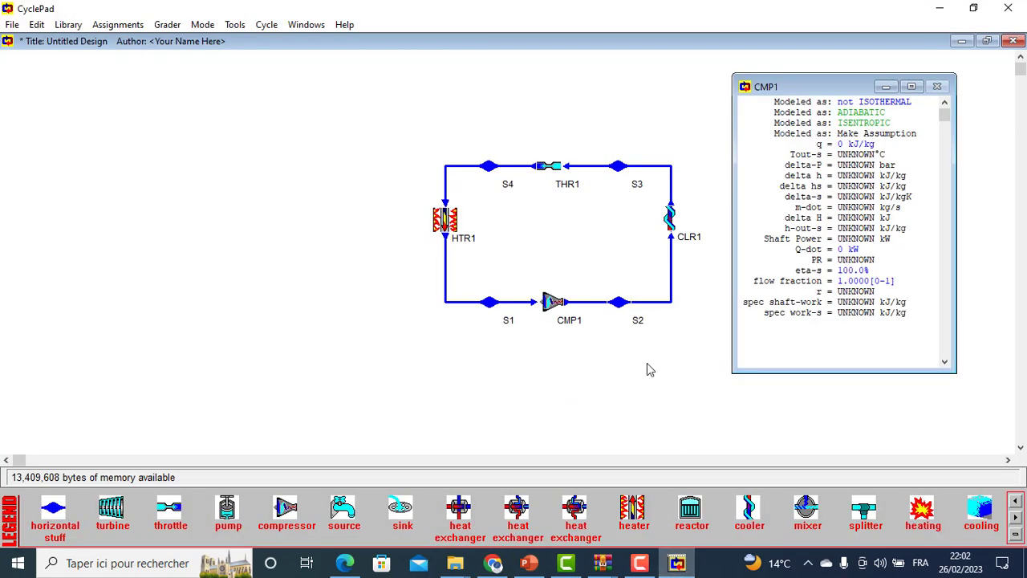
double_click(552, 167)
left_click_drag(354, 111, 847, 203)
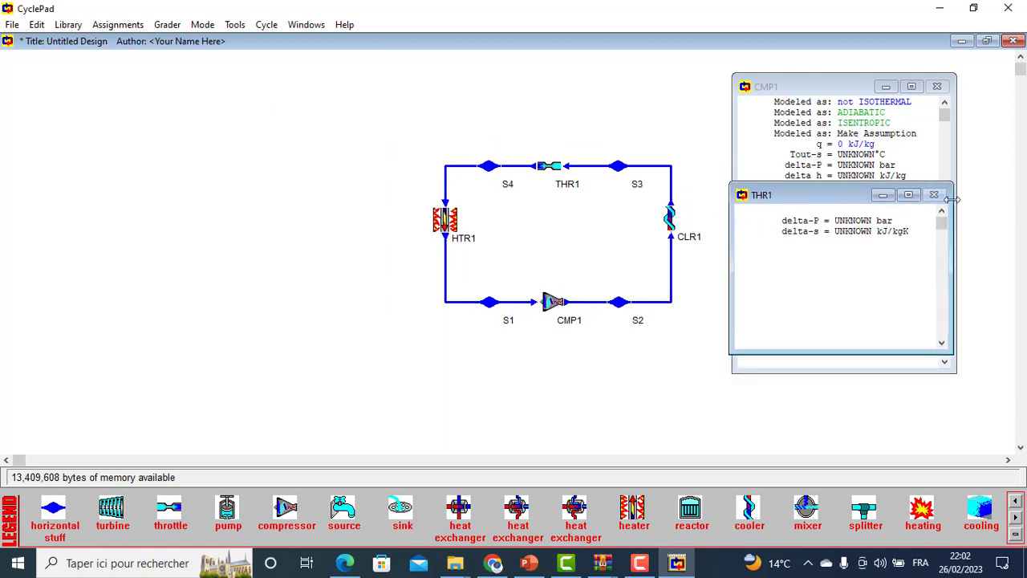
left_click(884, 196)
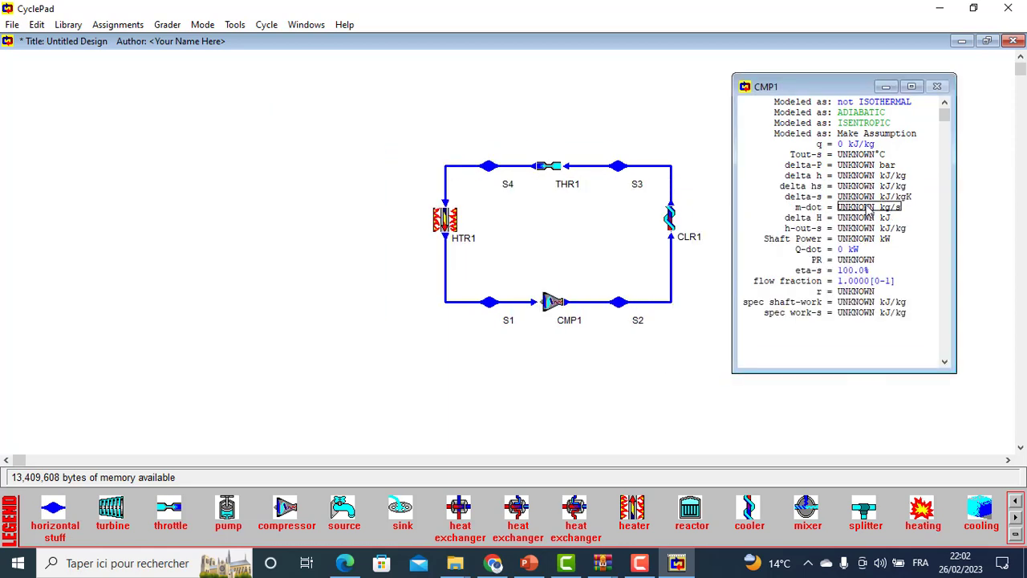
Step: Open the cooler's meter, place it over the compressor's meter, and model the cooler CLR1 as working isobarically
double_click(671, 218)
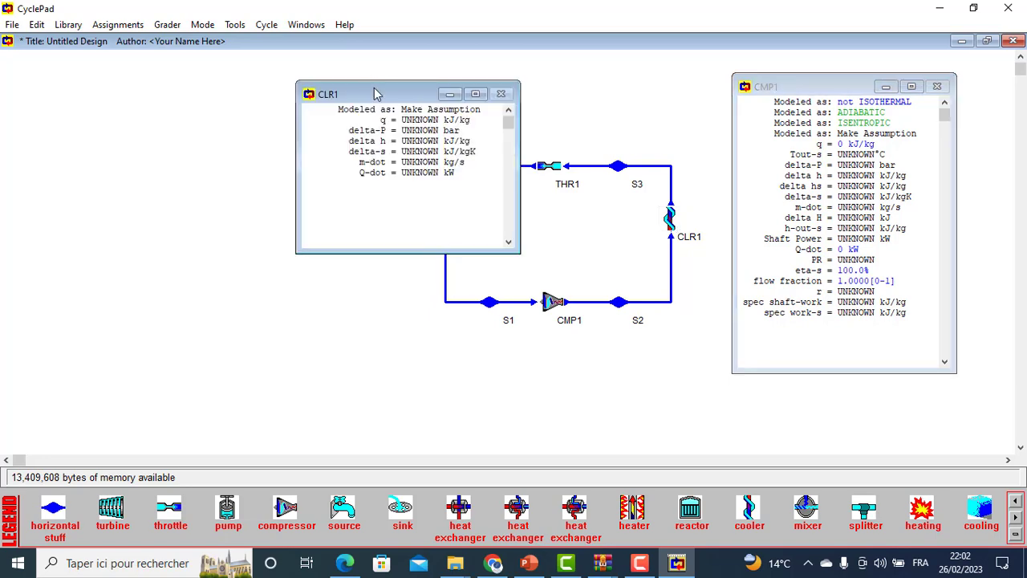
left_click_drag(373, 94, 820, 153)
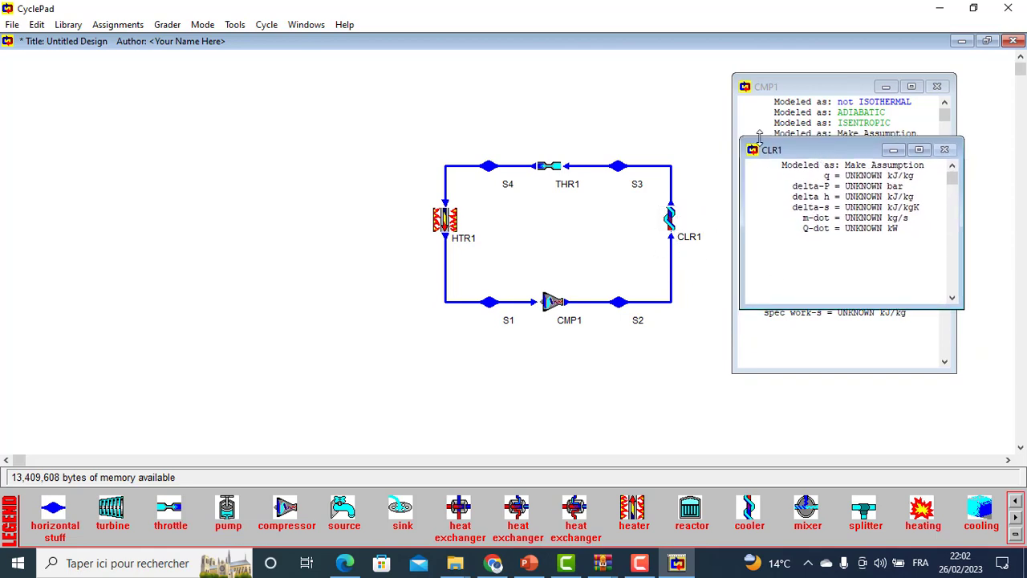
left_click(907, 174)
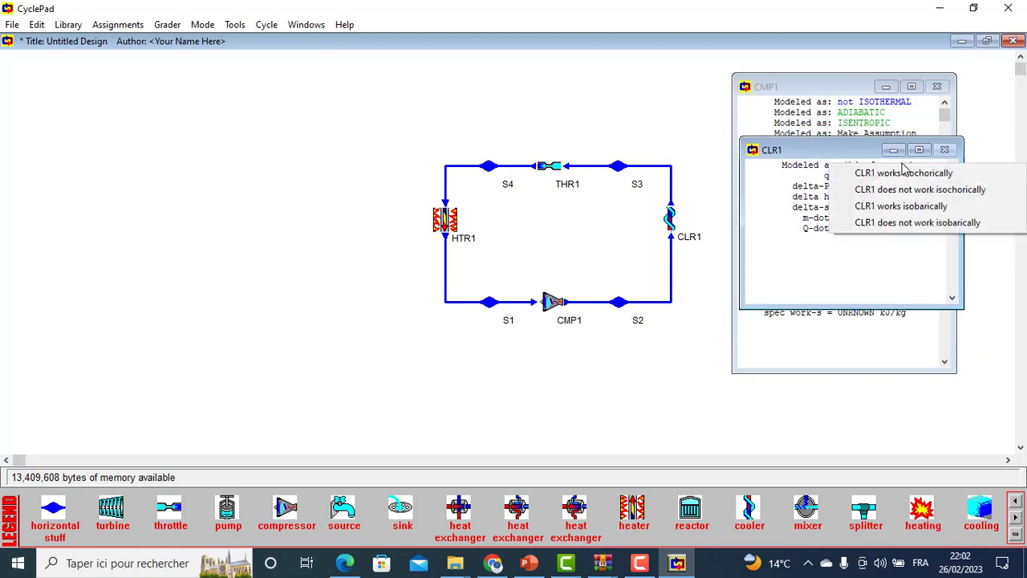
left_click(929, 210)
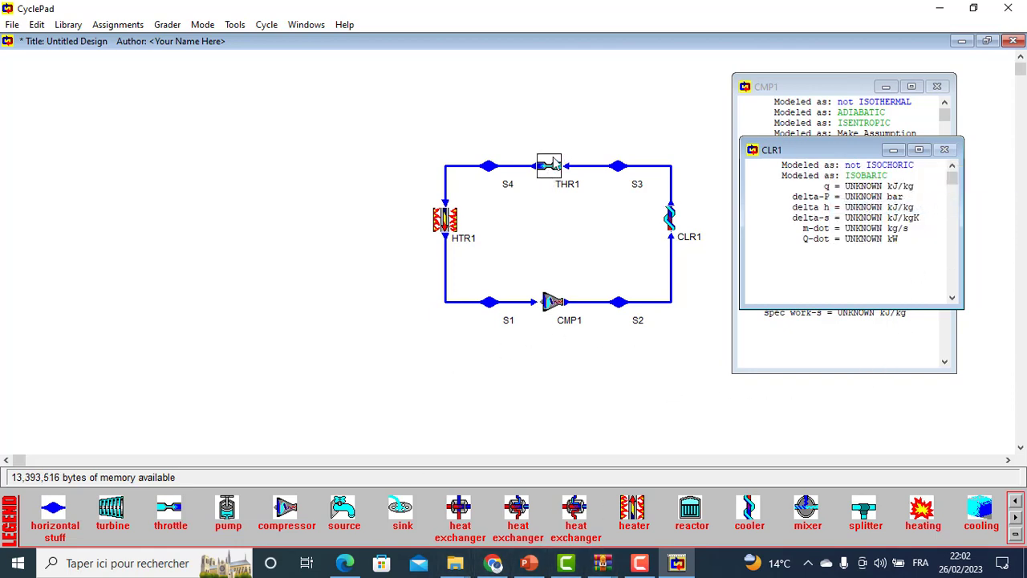
Step: Restore the throttle's meter, then open the heater's meter and place it over the other device meters
left_click(551, 163)
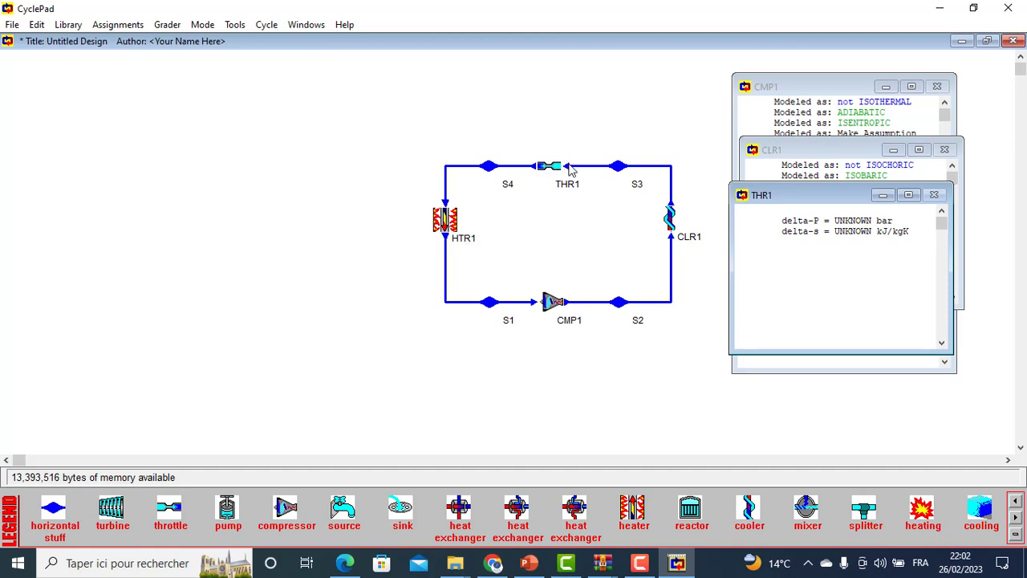
left_click(446, 224)
left_click_drag(313, 121, 838, 227)
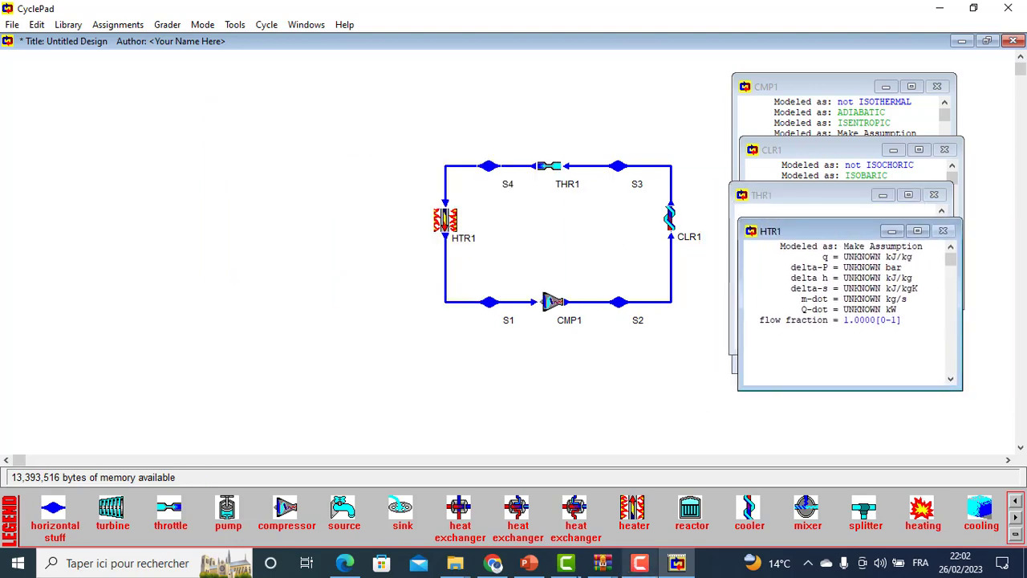
Step: Check the evaporation phase in PowerPoint, model the heater HTR1 as working isobarically in CyclePad, and return to the PowerPoint slide
left_click(529, 563)
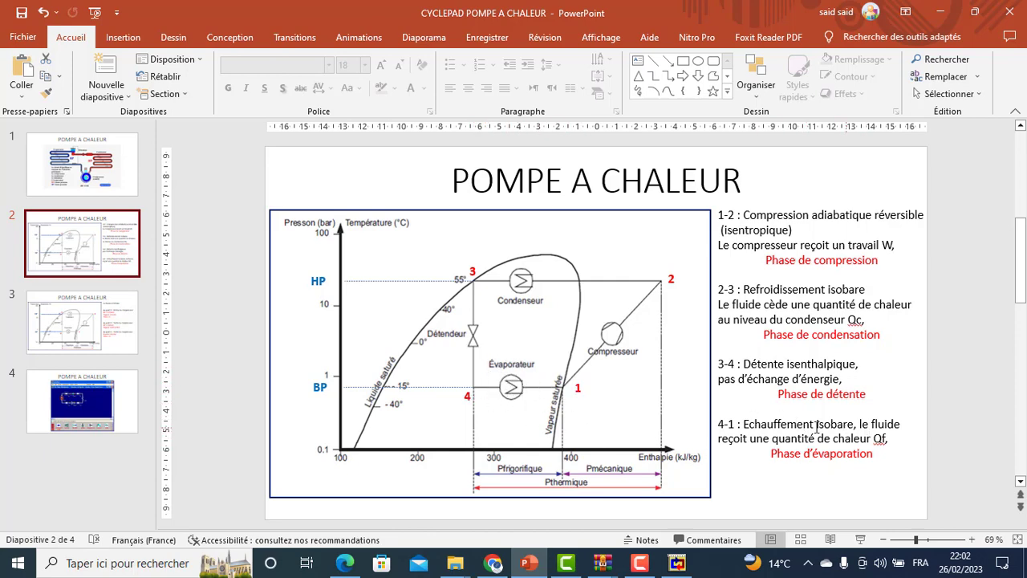
left_click(677, 562)
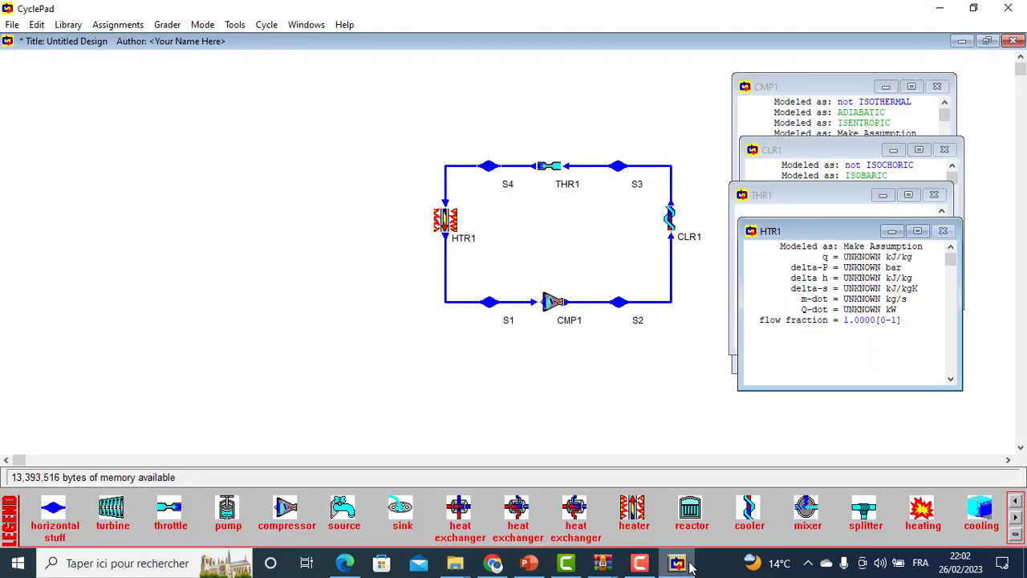
left_click(900, 249)
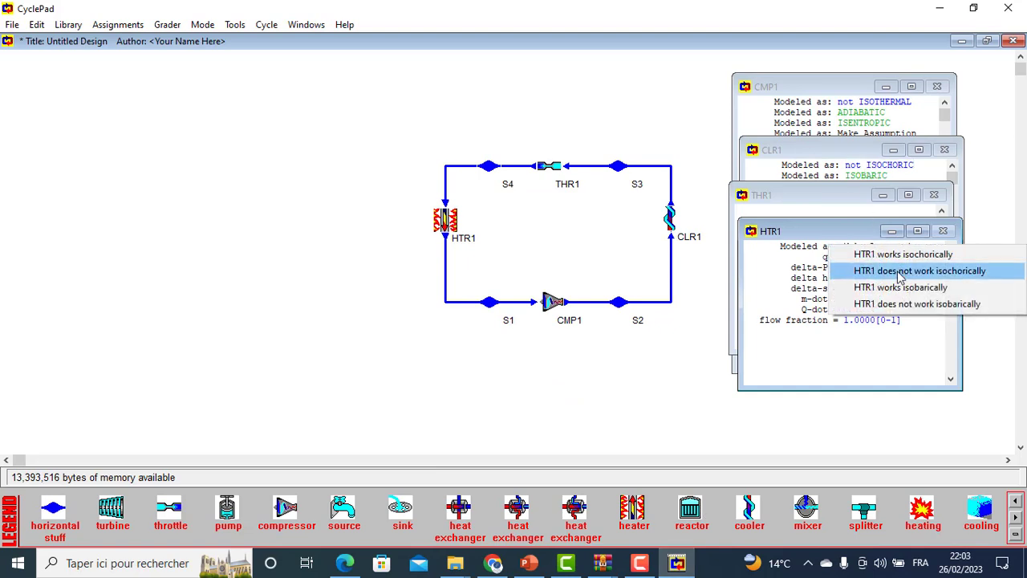
left_click(932, 294)
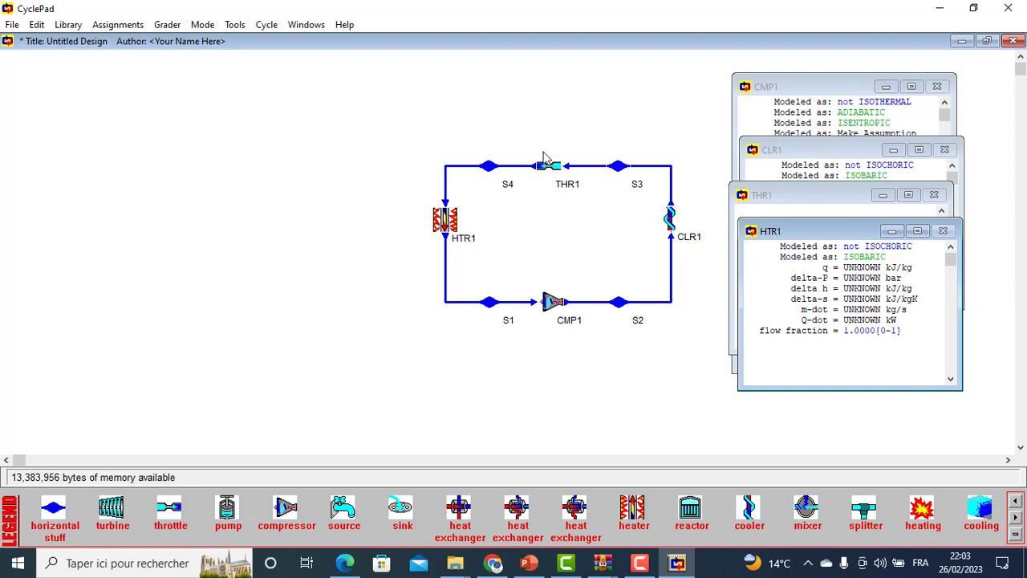
left_click(533, 563)
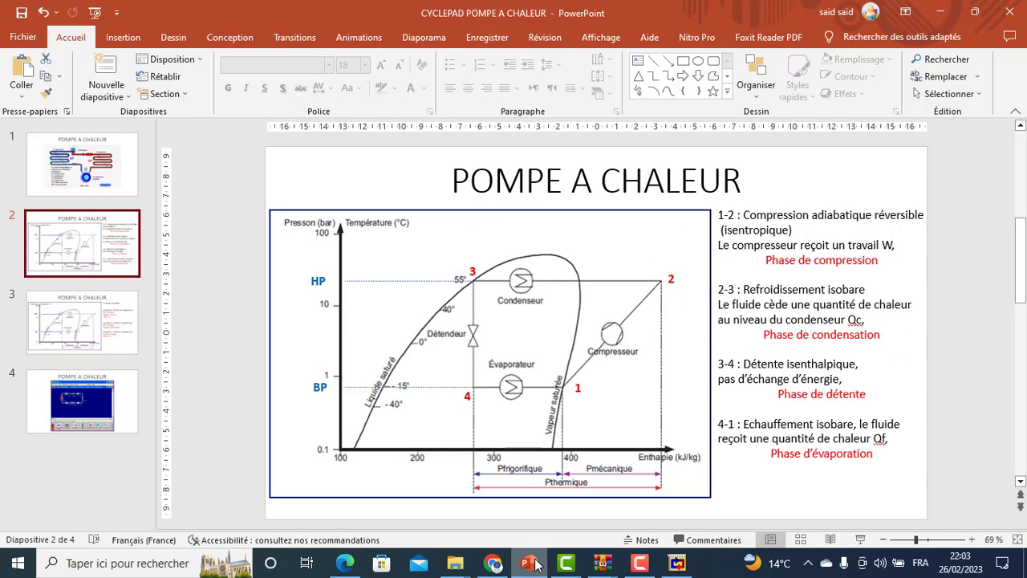
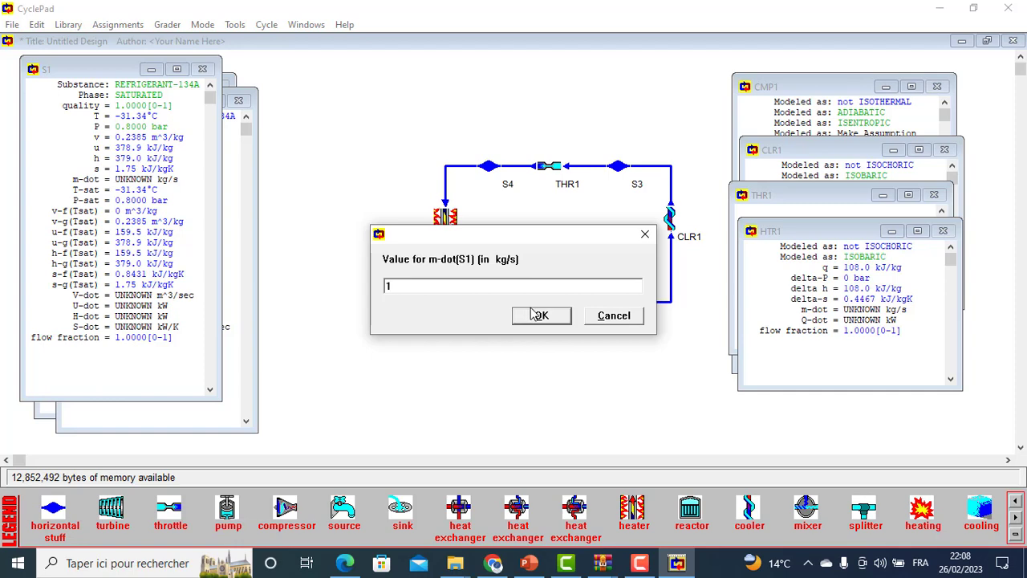
Step: In CyclePad, set the mass flow rate m-dot of S1 to 1 kg/s and shift its meter off the other state meters
left_click(531, 313)
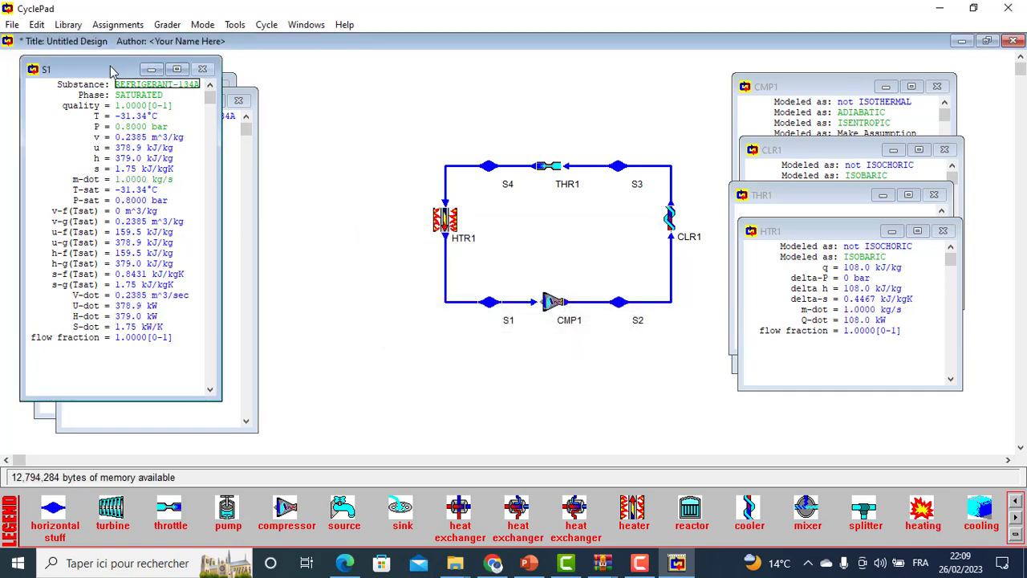
left_click_drag(112, 71, 189, 80)
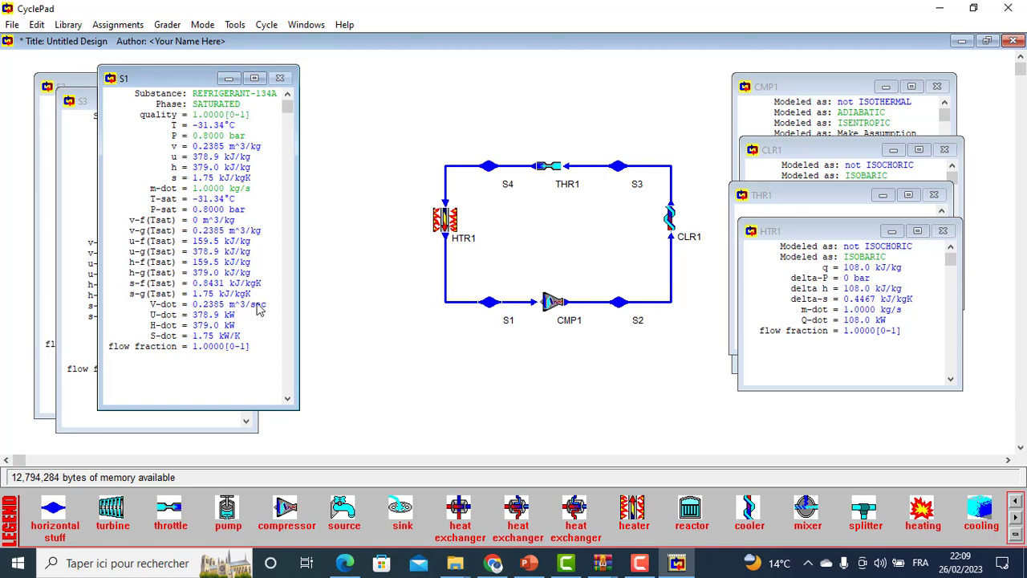
Step: Review the calculated parameters of states S2, S3 and S4 in their meters, stacking S4's meter over the others
double_click(617, 302)
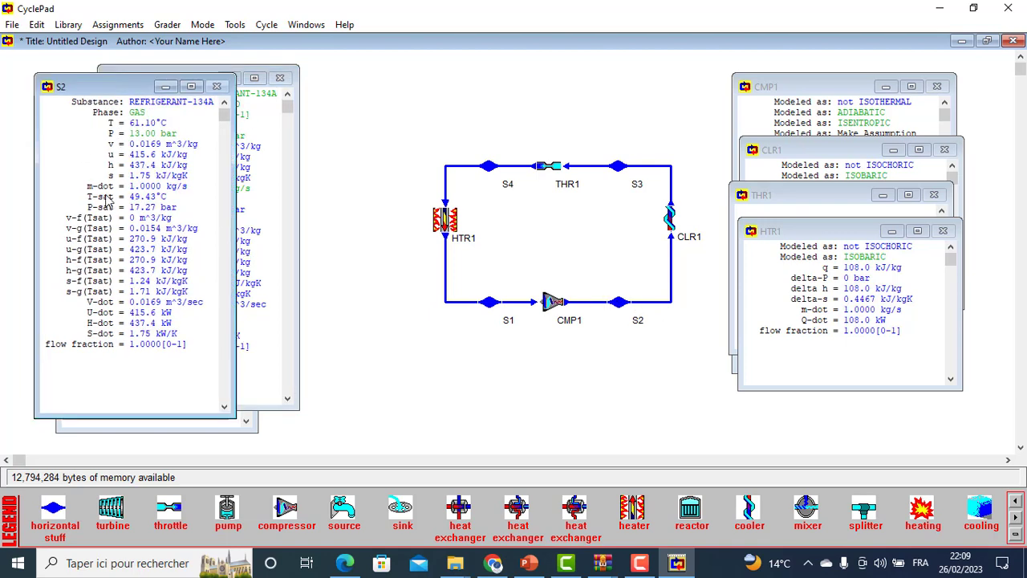
double_click(618, 166)
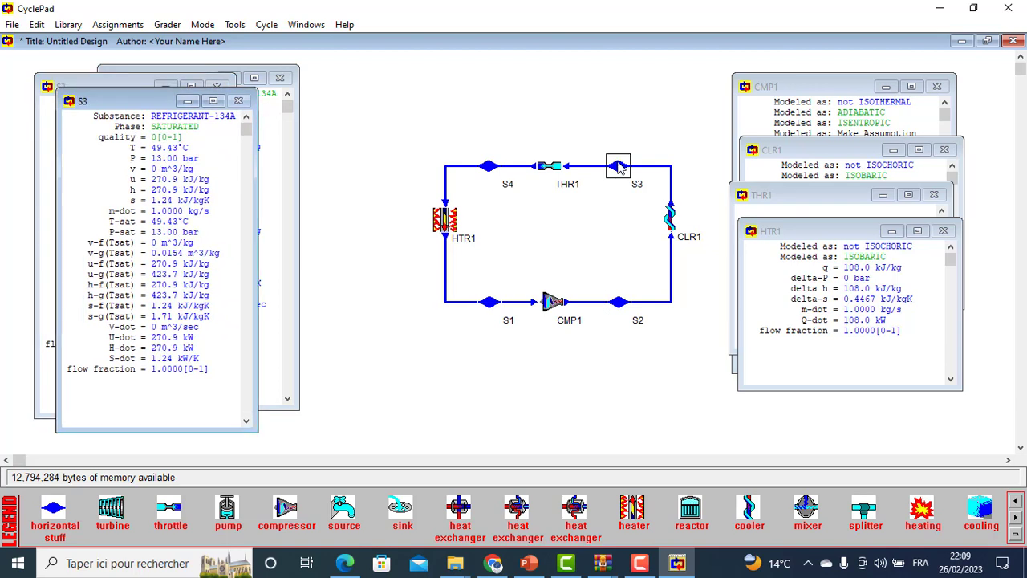
double_click(488, 166)
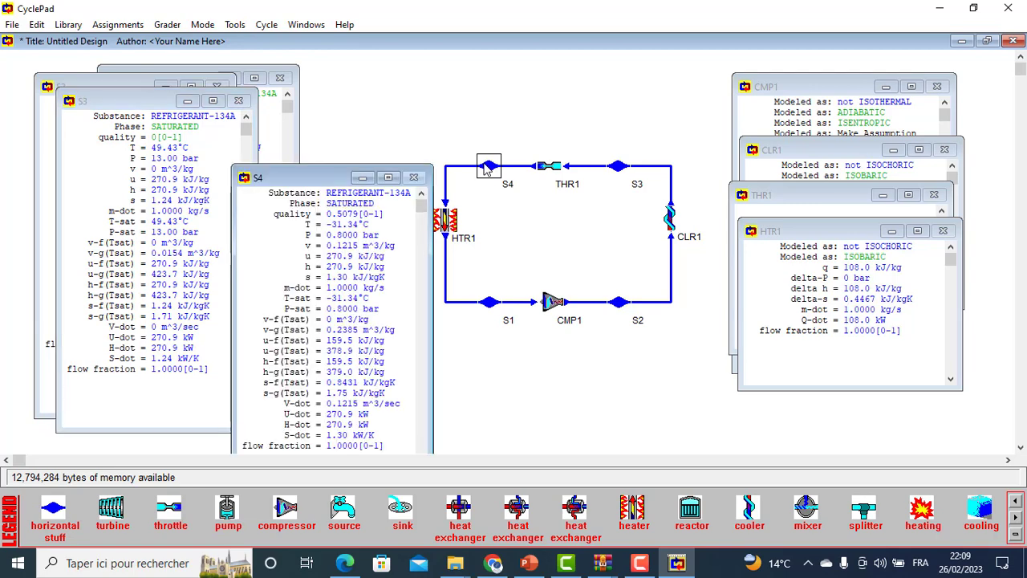
left_click_drag(318, 173, 198, 75)
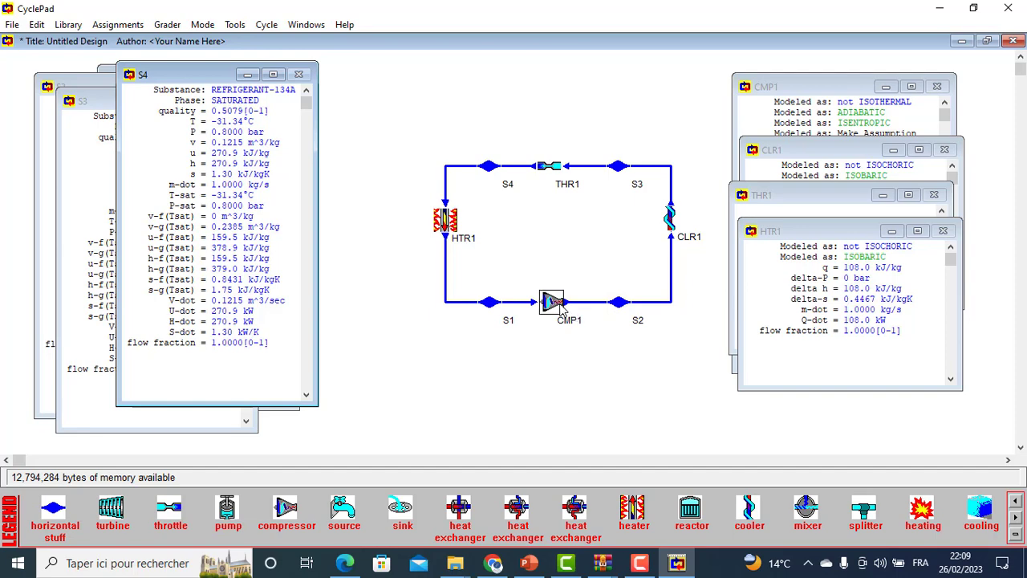
left_click_drag(199, 81, 148, 113)
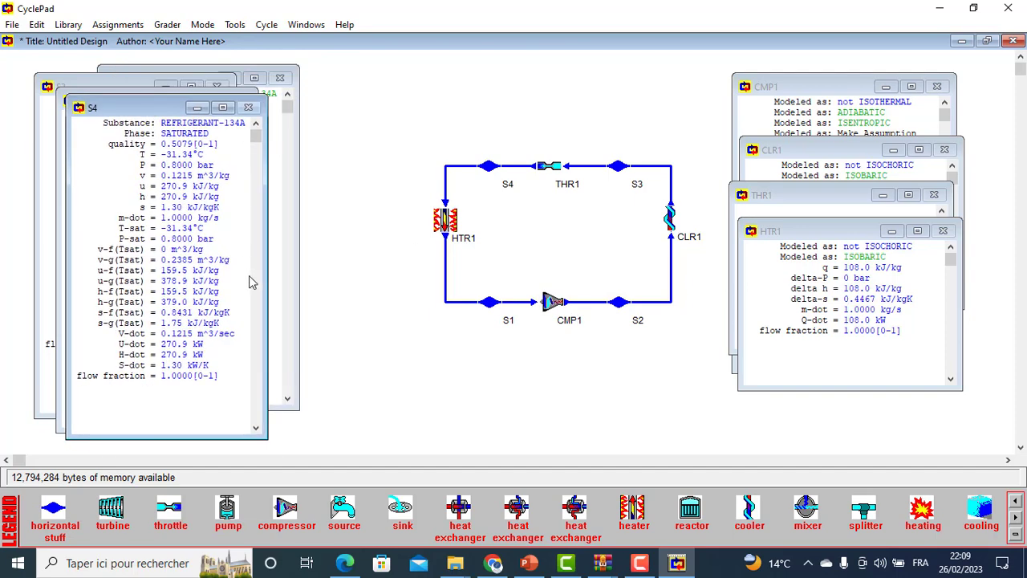
Step: Open the overall cycle properties and place their meter between the state meters and the device meters
left_click(266, 26)
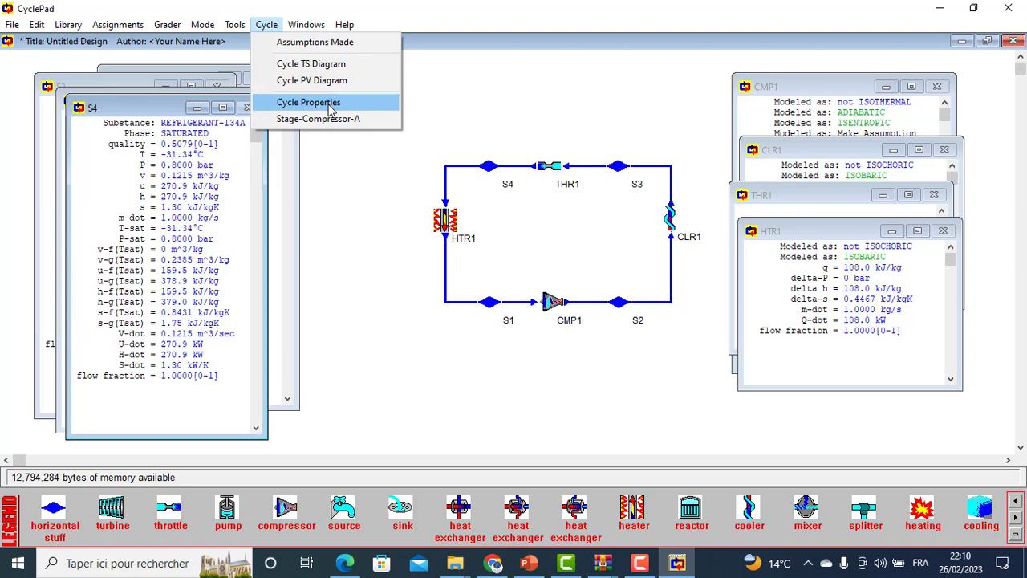
left_click(329, 103)
left_click_drag(372, 80, 411, 79)
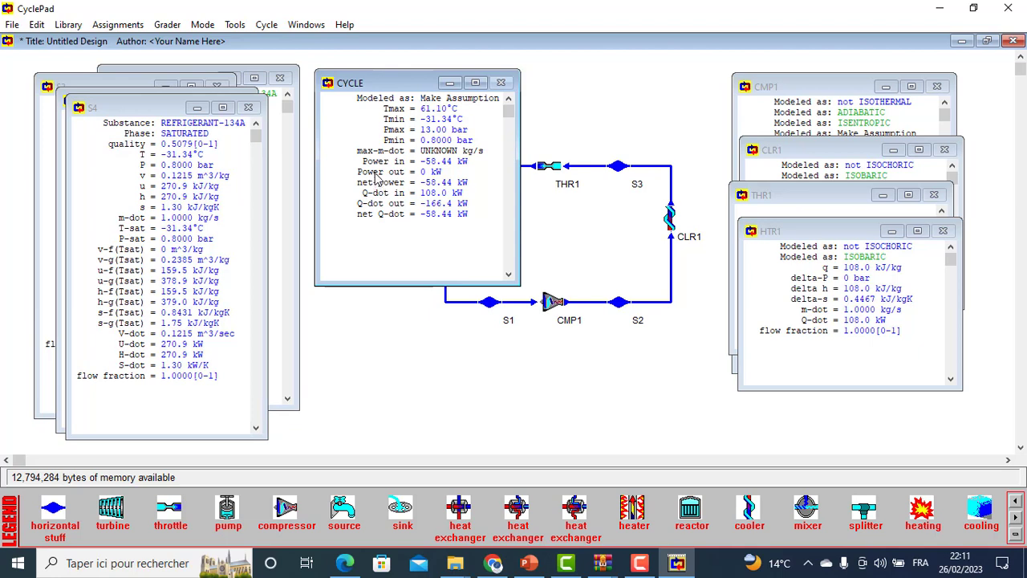
Step: Model the cycle as a heat pump and enlarge its properties meter to show all parameters
left_click(439, 175)
left_click(462, 105)
left_click(461, 100)
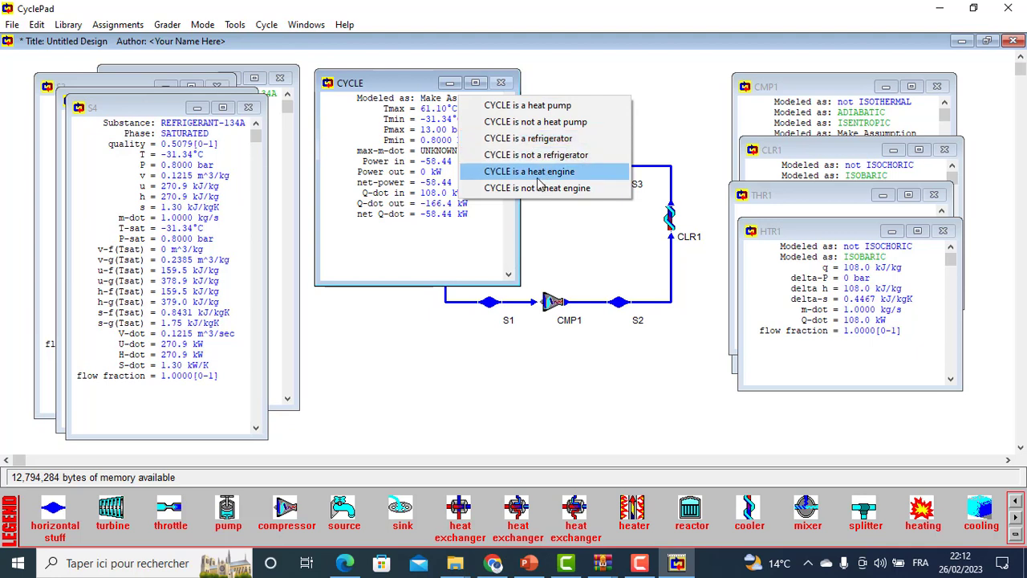
left_click(443, 100)
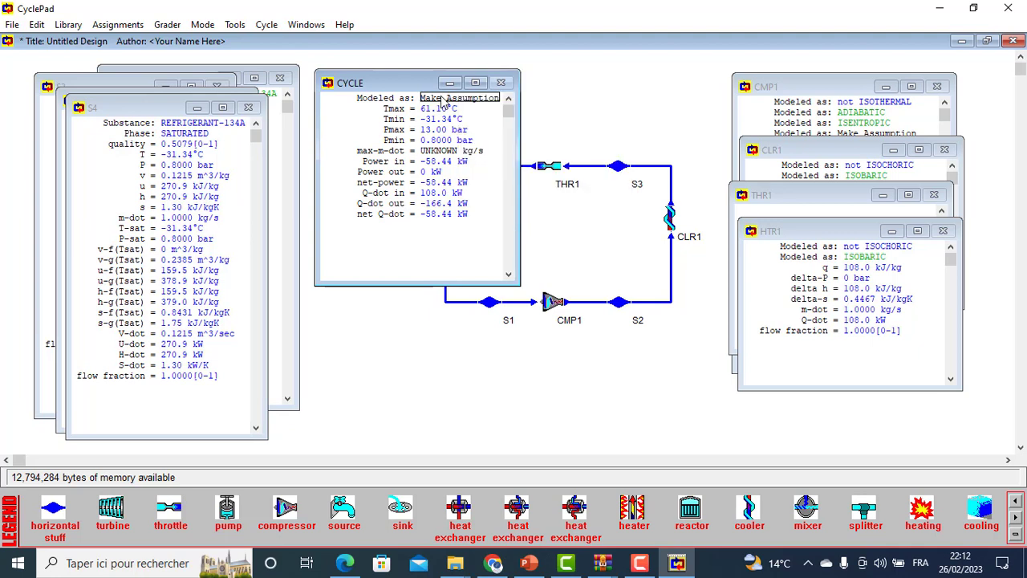
left_click(442, 98)
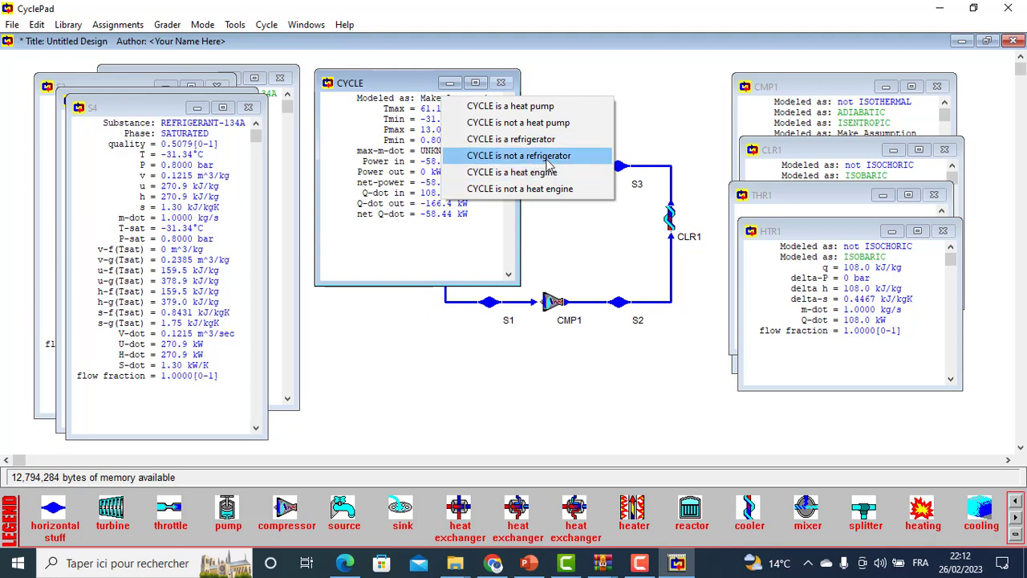
left_click(547, 112)
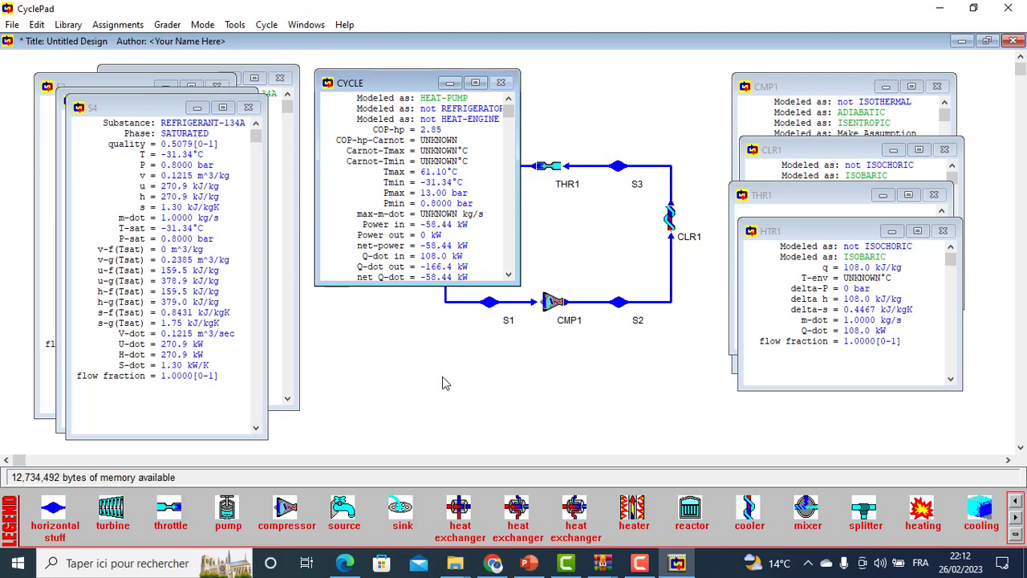
left_click_drag(426, 284, 426, 370)
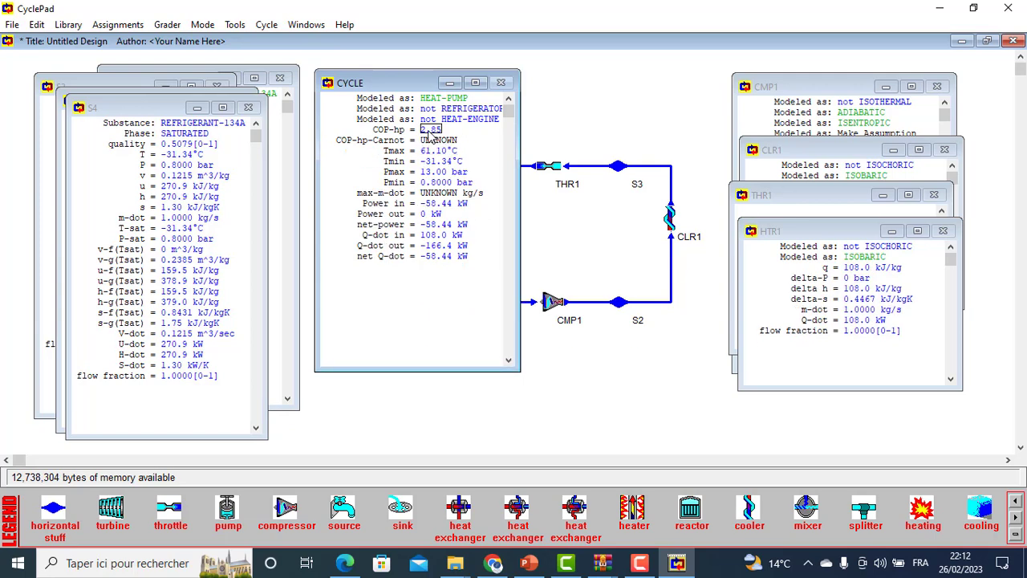
Step: Assume a value of 1 kg/s for the cycle's maximum mass flow rate, max-m-dot
left_click(437, 194)
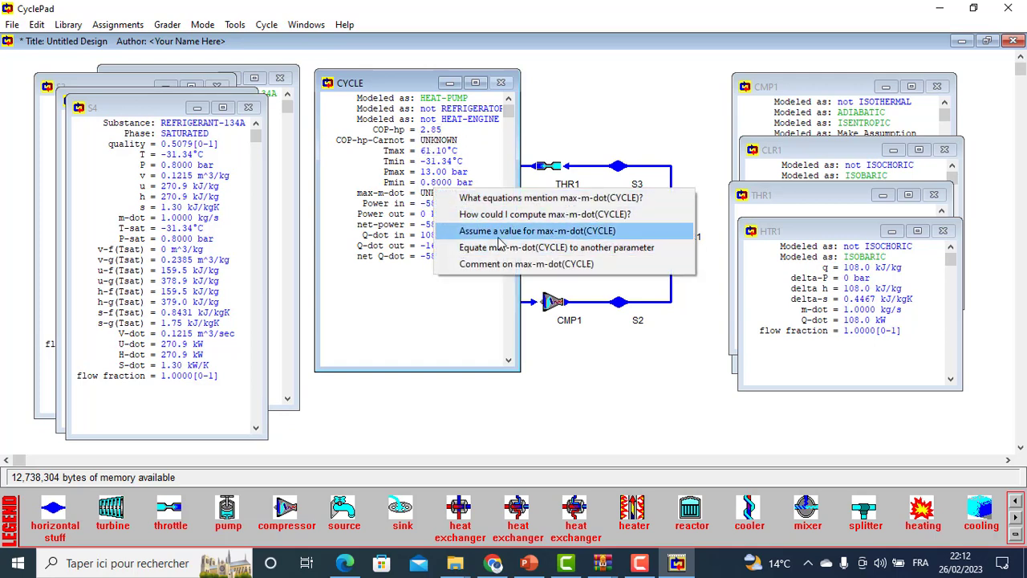
left_click(499, 233)
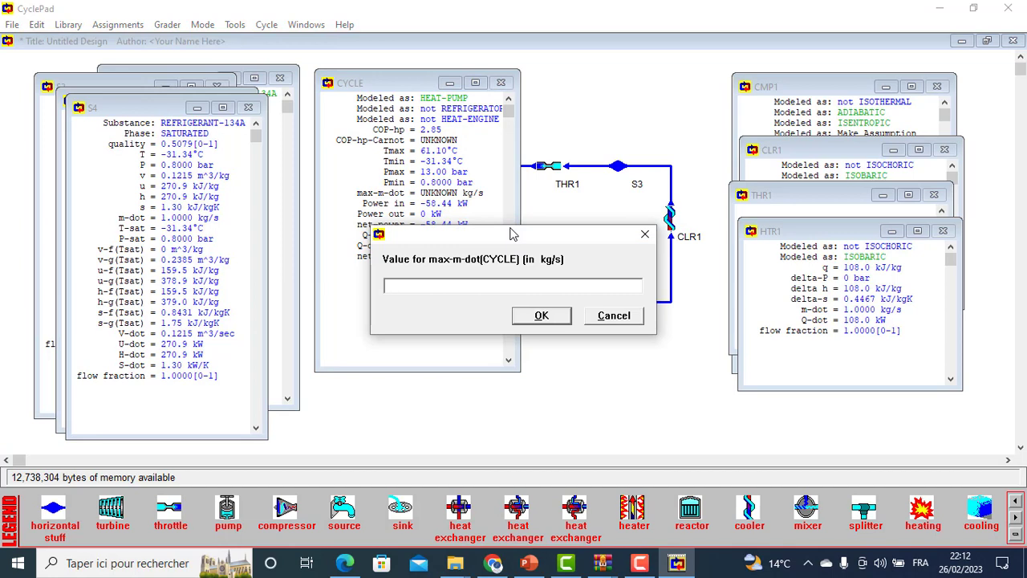
type("1")
left_click(536, 320)
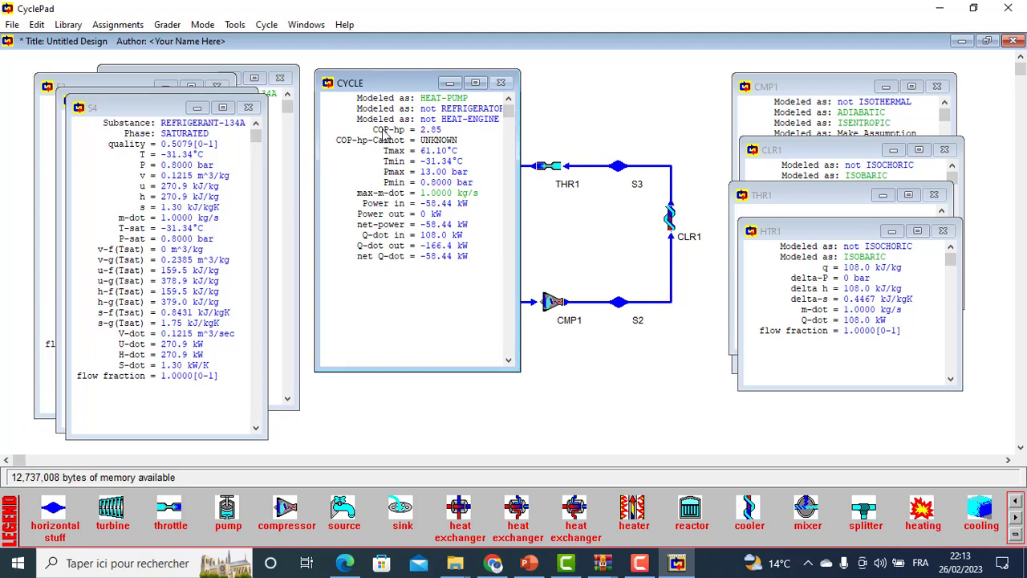
Step: Display the cycle's T-S diagram, move it over the cycle properties meter and enlarge it
left_click(266, 26)
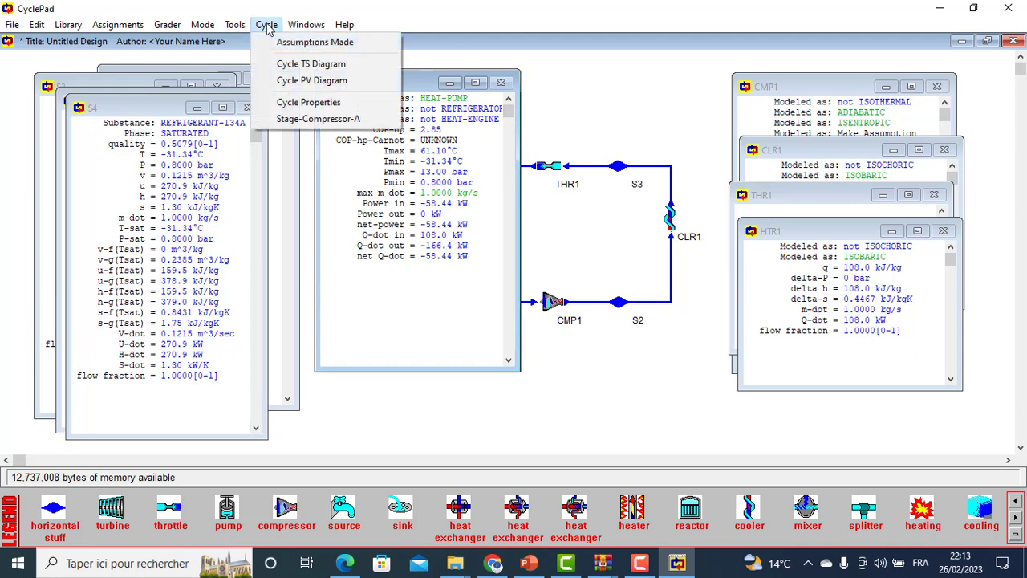
left_click(320, 70)
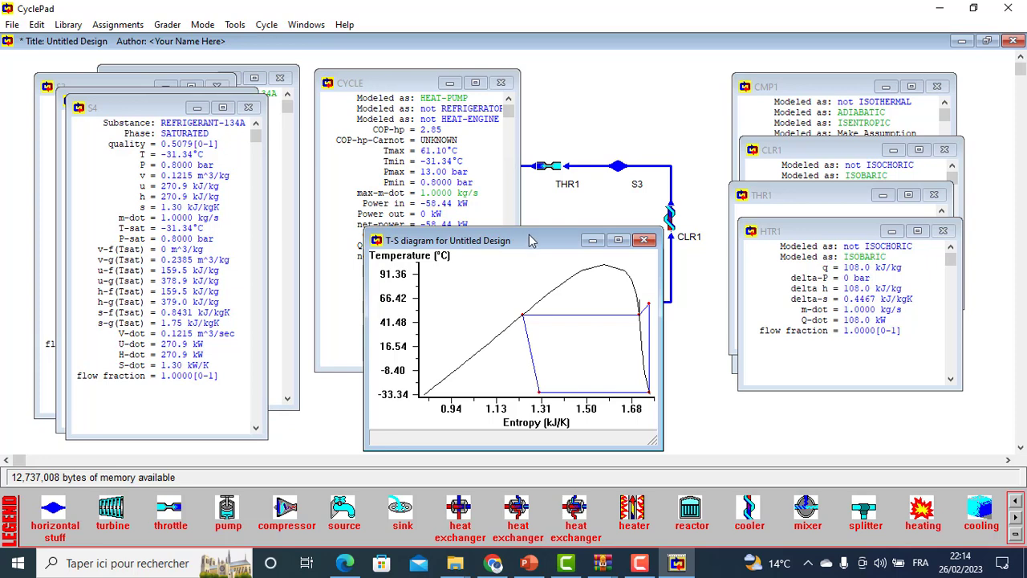
left_click_drag(525, 241, 449, 159)
left_click_drag(294, 145, 238, 70)
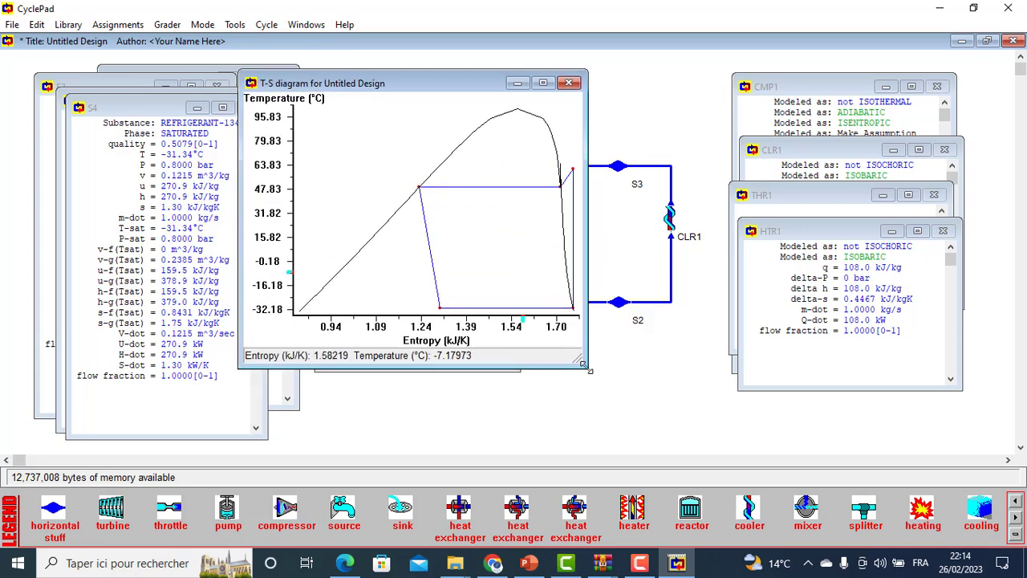
left_click_drag(583, 366, 620, 398)
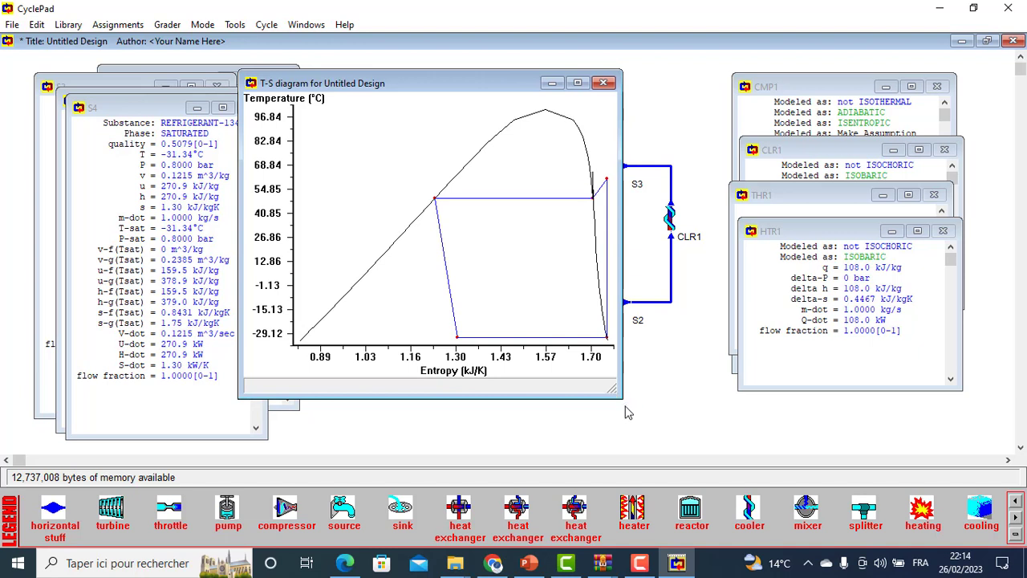